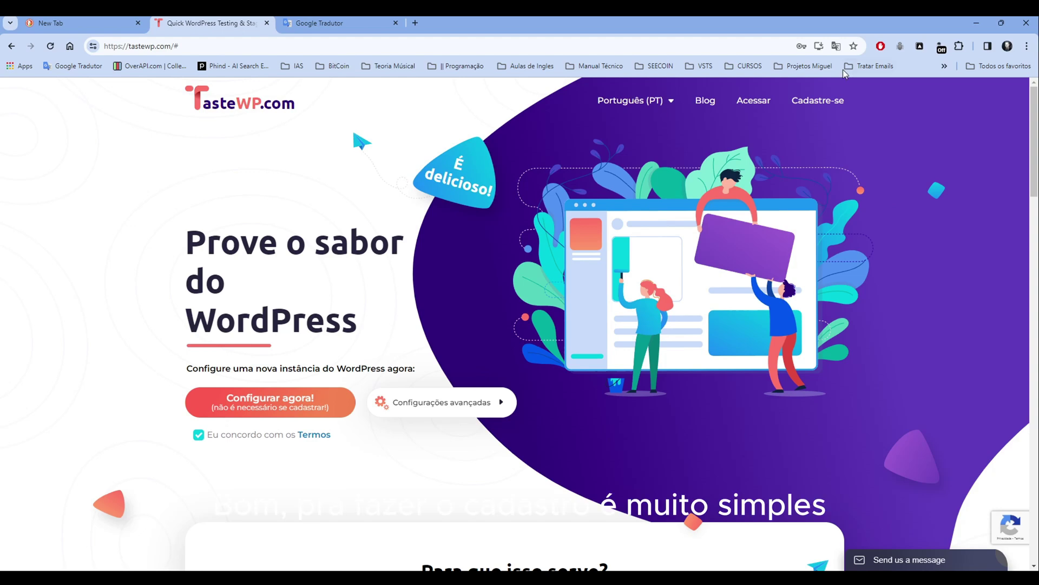
Step: Set up a new WordPress instance on TasteWP without registering an account
click(825, 104)
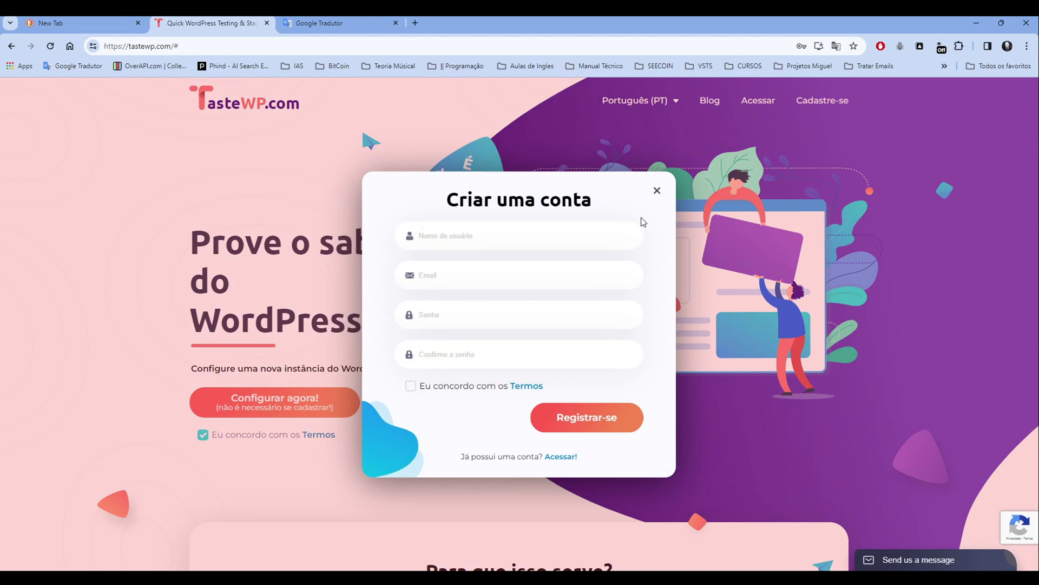
click(658, 191)
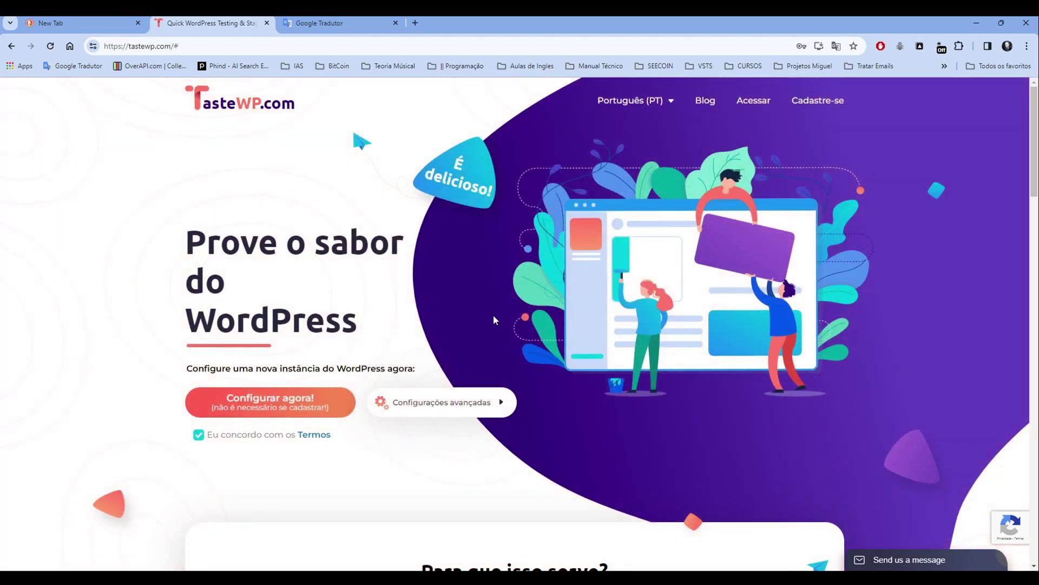
click(267, 403)
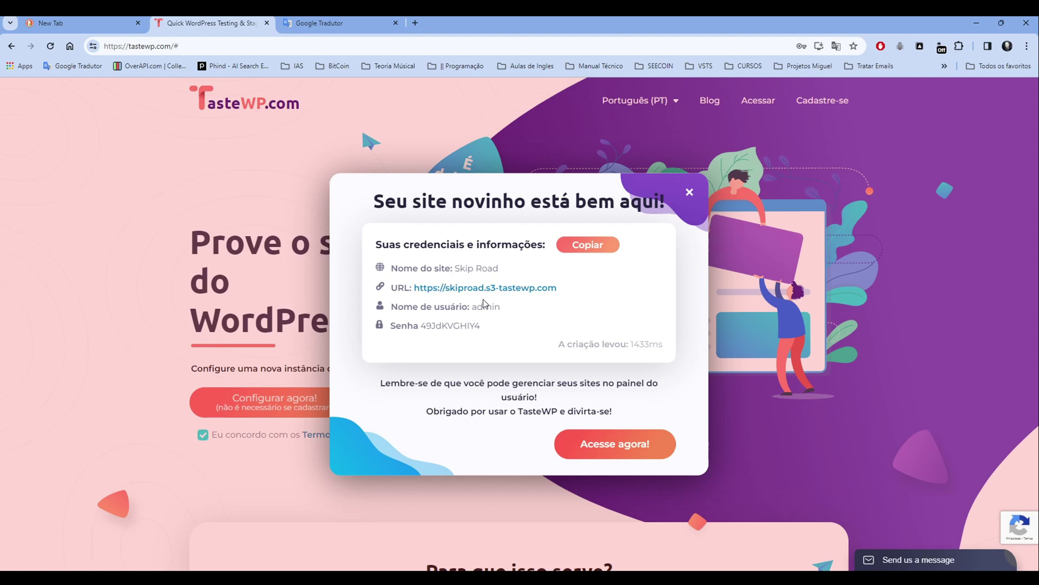
Step: Copy the new site's credentials and open its WordPress administration area
drag(501, 330, 374, 267)
click(595, 246)
click(496, 291)
click(318, 23)
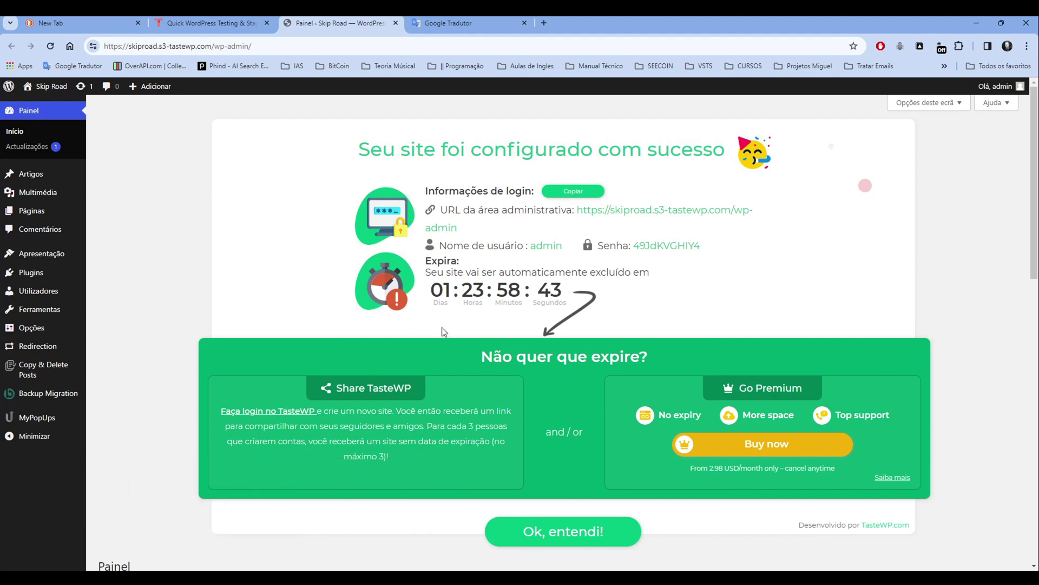
Step: Check the site's expiry countdown and look over the default content of its public front page
drag(434, 289, 660, 304)
click(660, 304)
drag(434, 290, 726, 308)
click(721, 311)
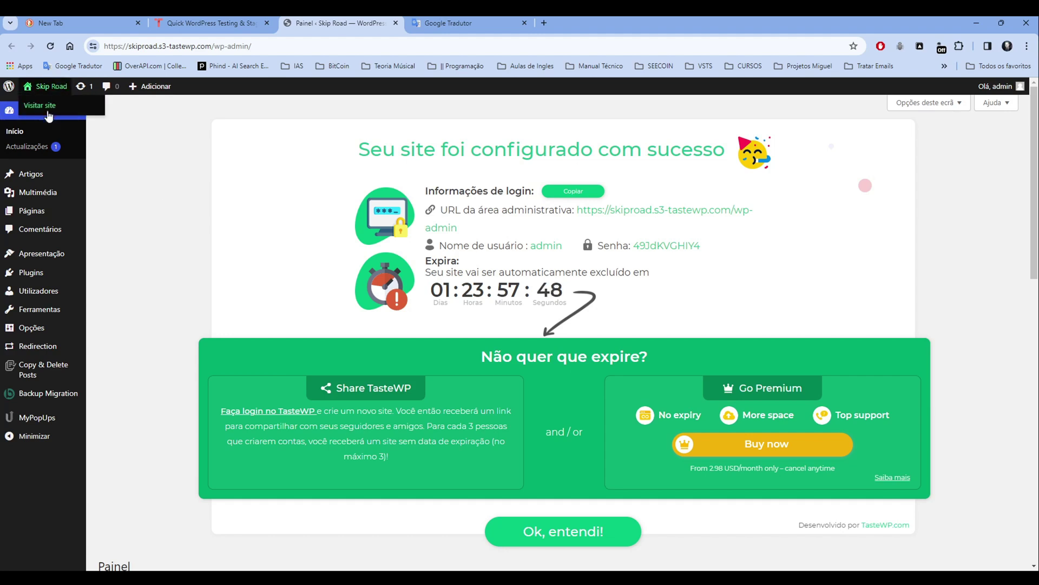
click(46, 106)
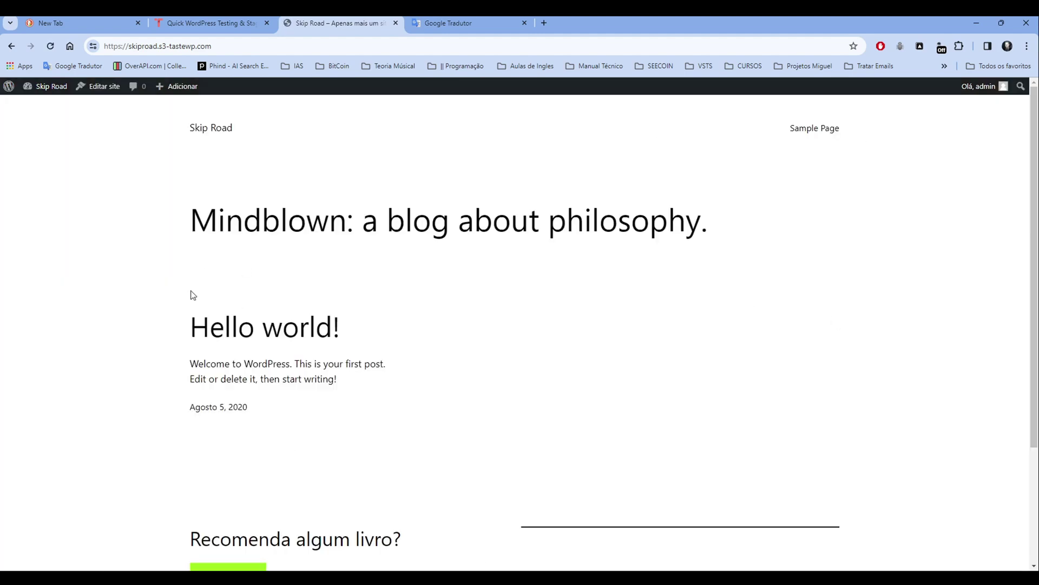
drag(254, 415, 184, 331)
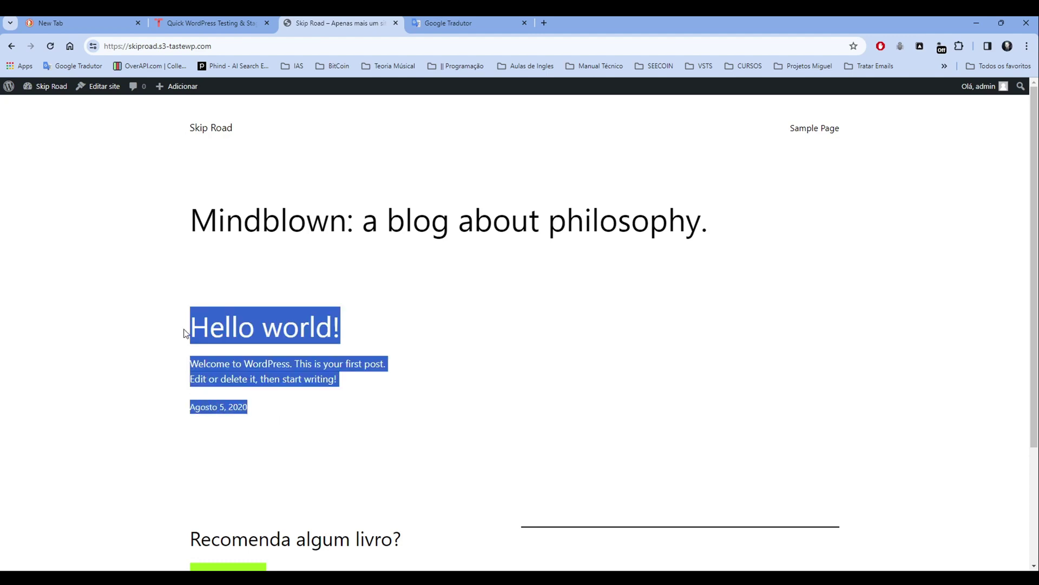
click(596, 433)
scroll(605, 423, down, 3)
scroll(603, 419, up, 3)
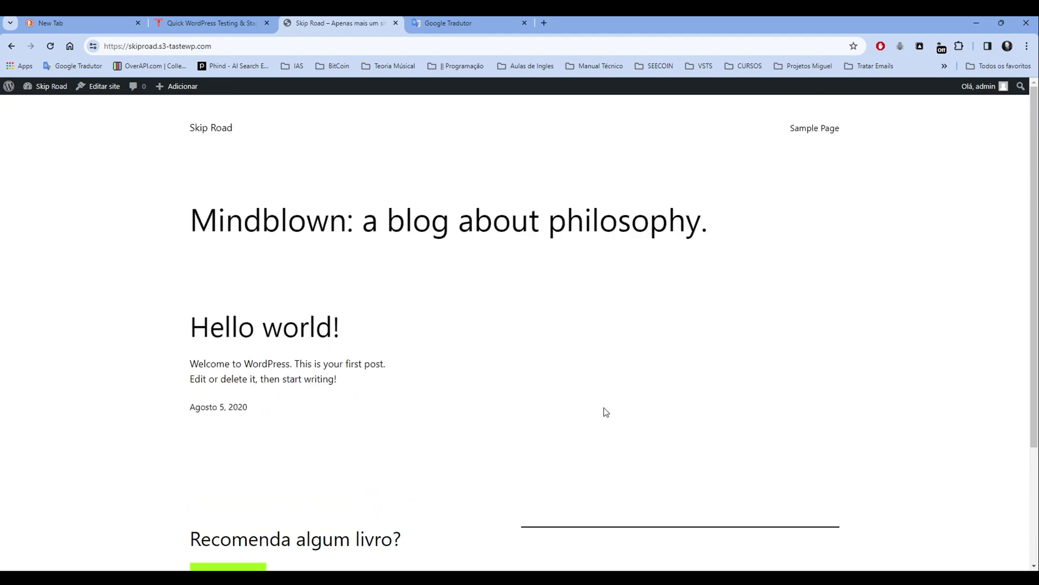
Step: Return to the dashboard, open the page for adding new themes and dismiss the TasteWP setup notice
click(50, 89)
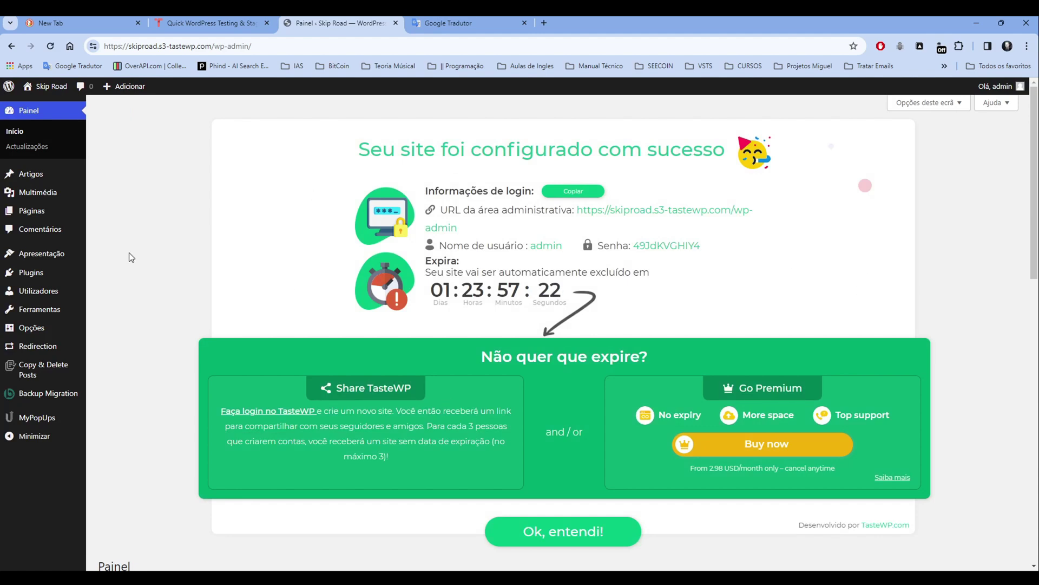
mouse_move(37, 258)
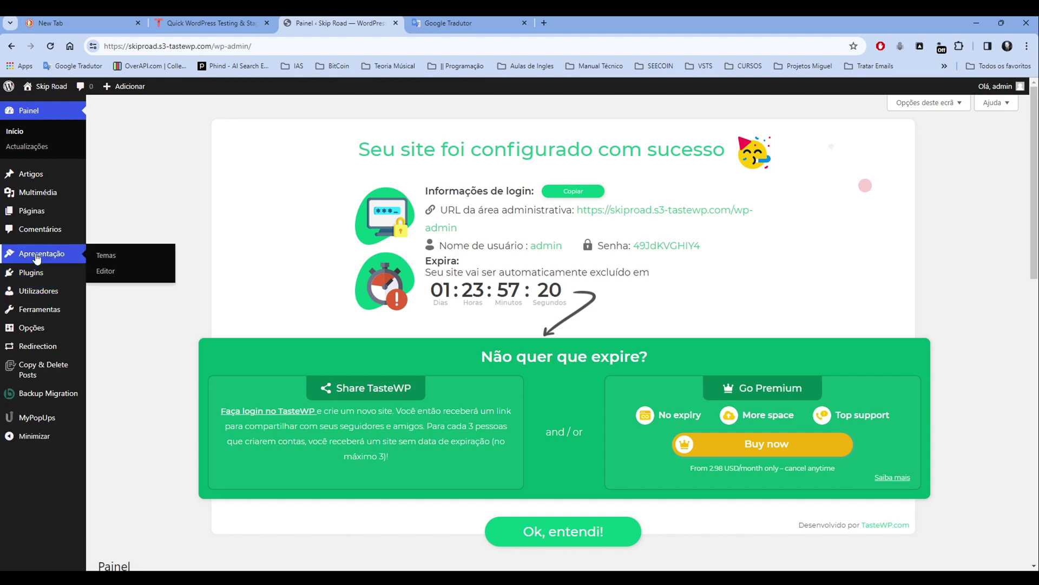
click(112, 259)
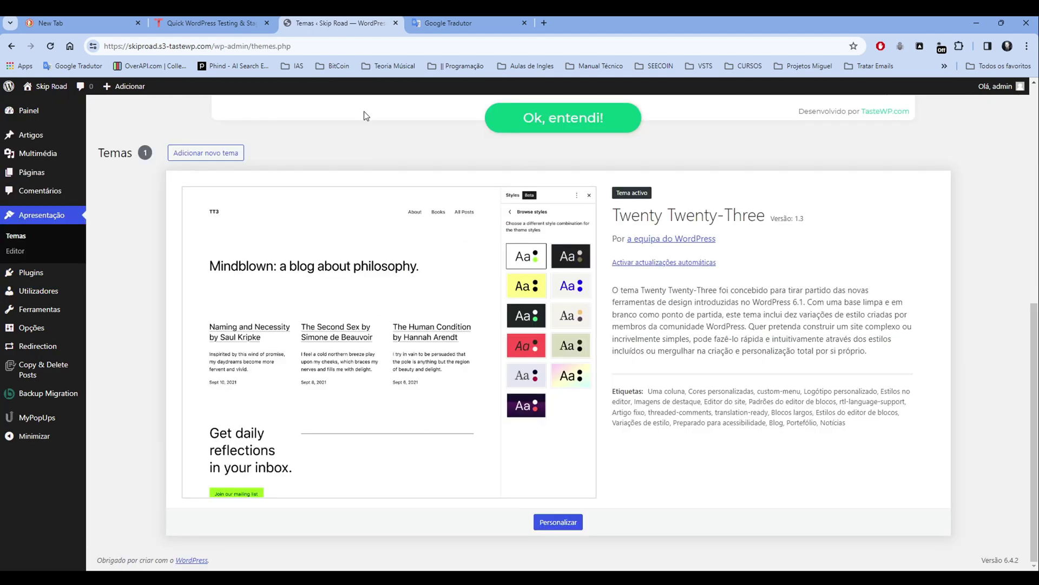
click(210, 154)
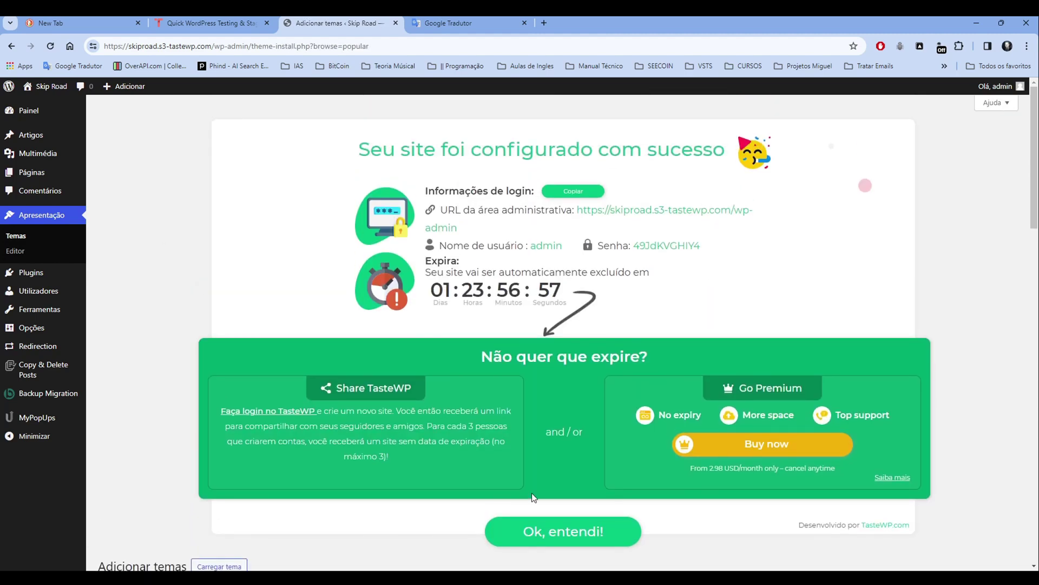
click(572, 536)
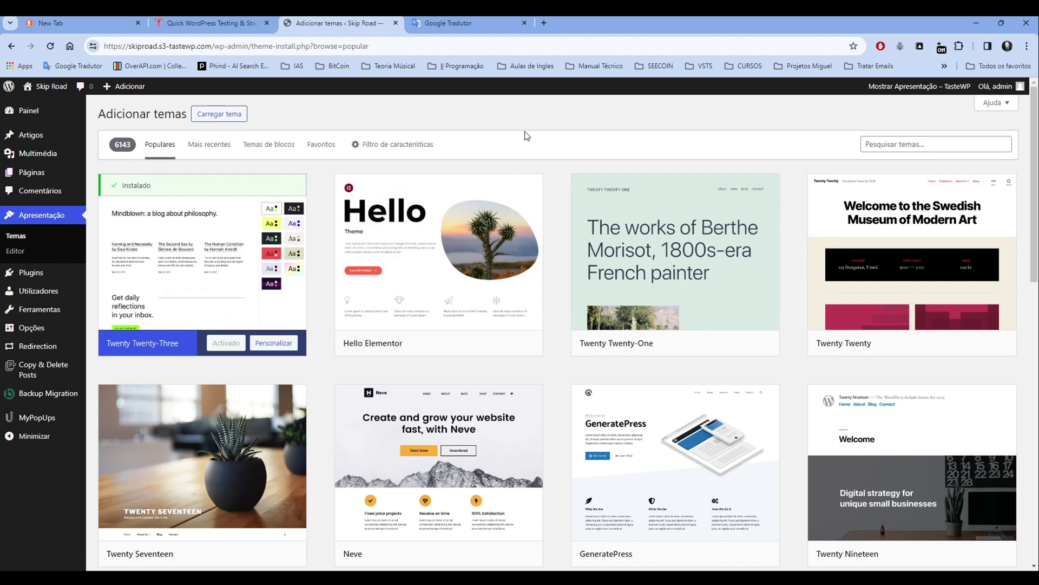
Step: Find the Blocksy theme among the popular themes, install it and activate it
click(936, 150)
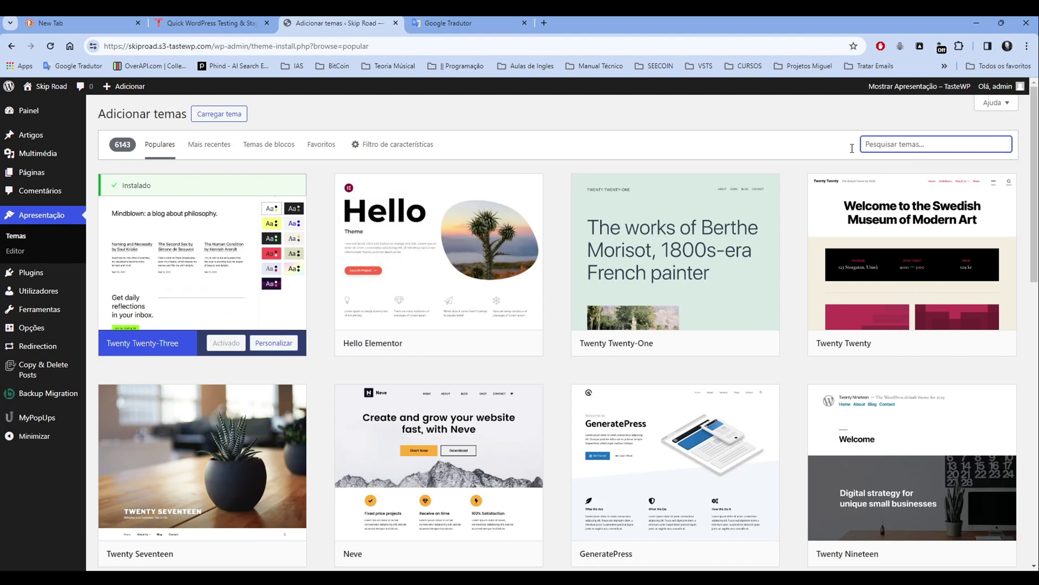
scroll(329, 373, down, 5)
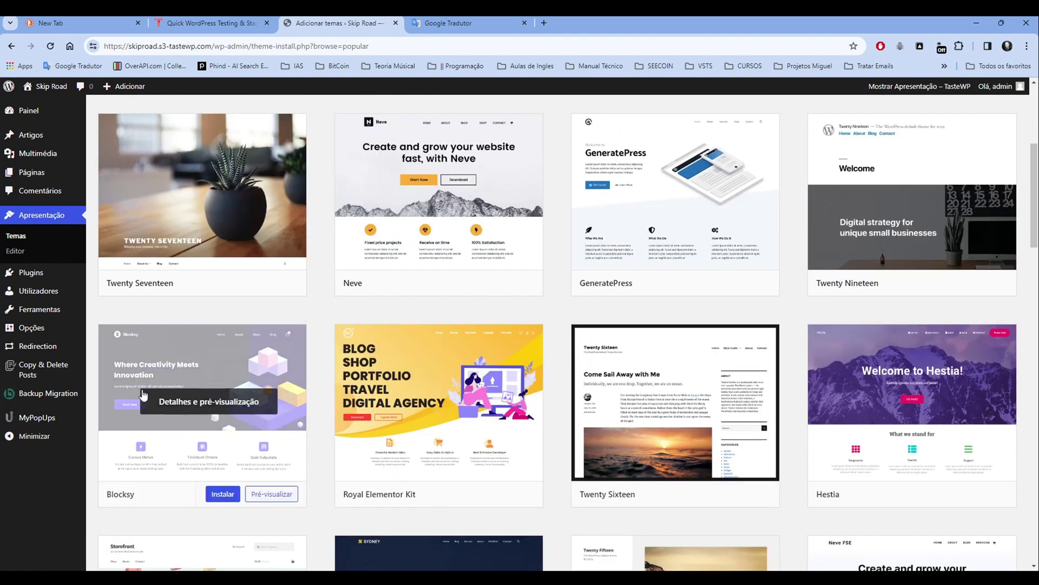
scroll(318, 343, up, 2)
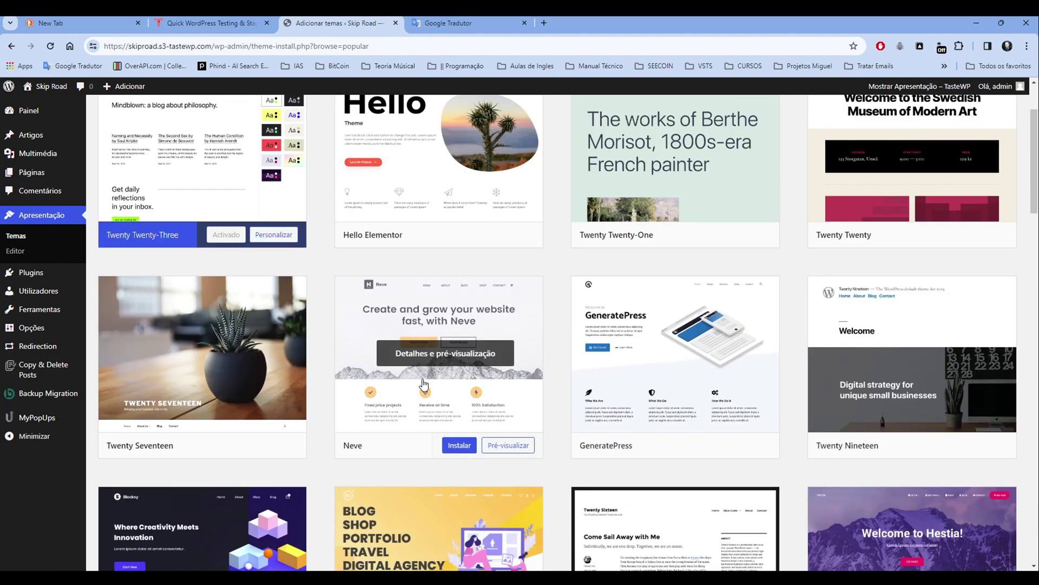
scroll(318, 344, up, 3)
scroll(206, 411, down, 5)
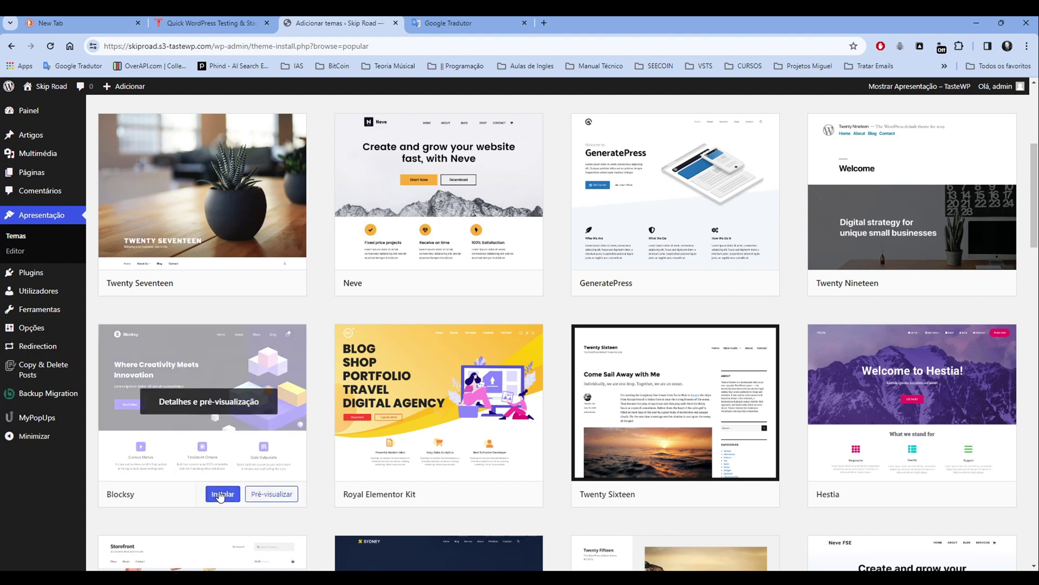
click(220, 495)
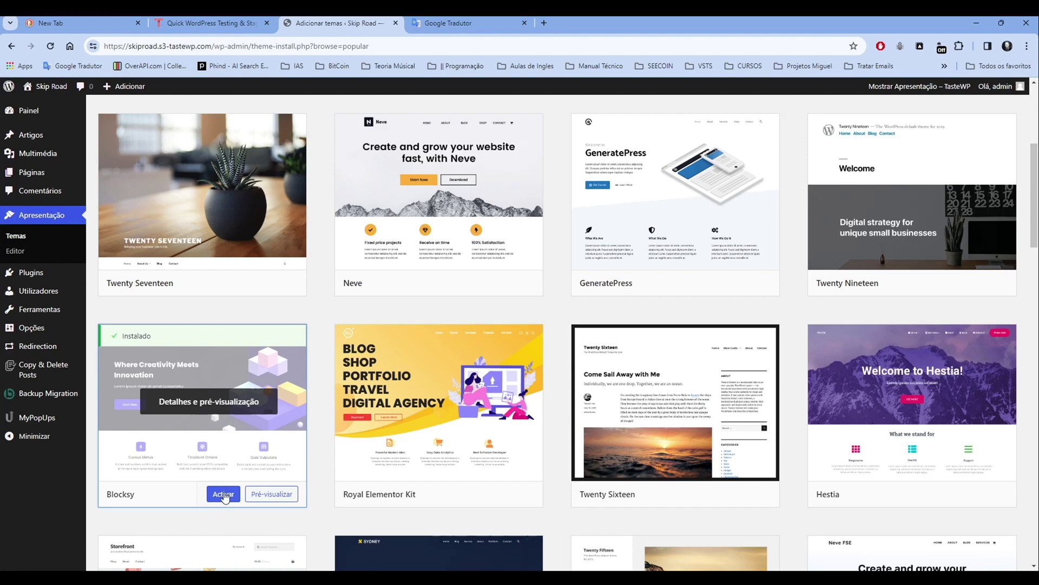
click(222, 495)
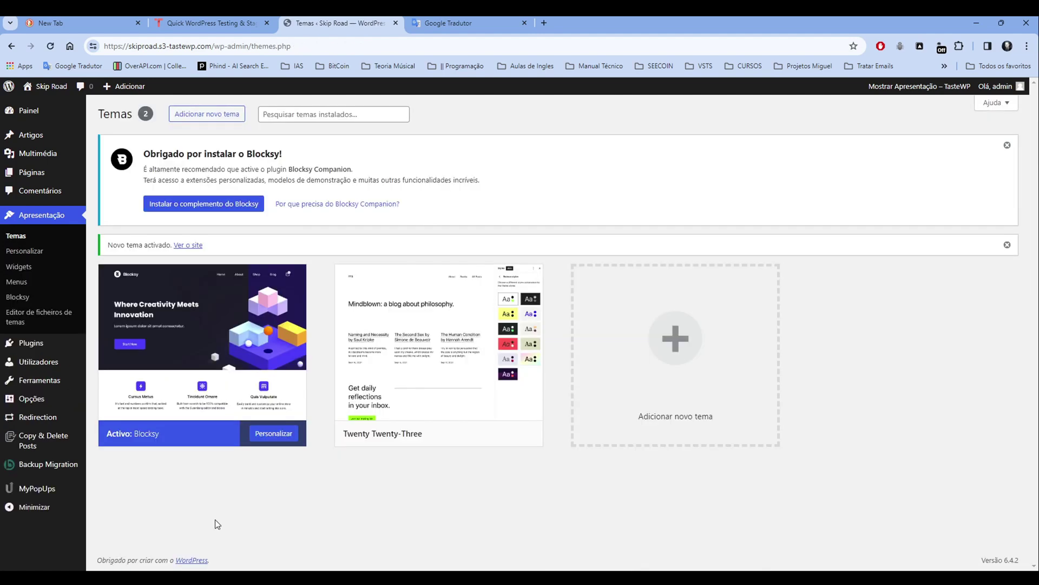
Step: Install the recommended Blocksy Companion plugin from the theme's welcome notice
drag(143, 172, 178, 166)
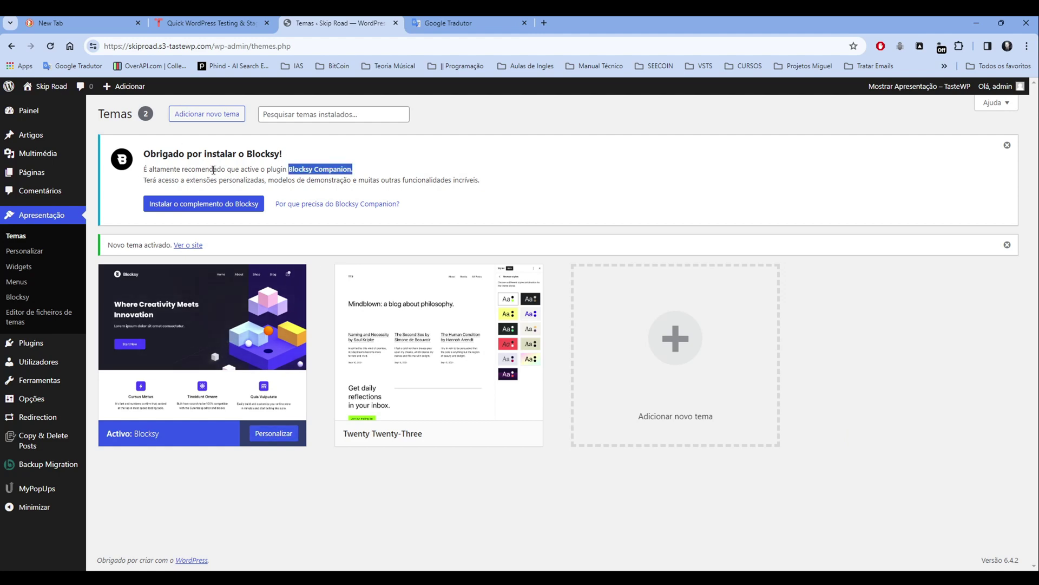
double_click(276, 169)
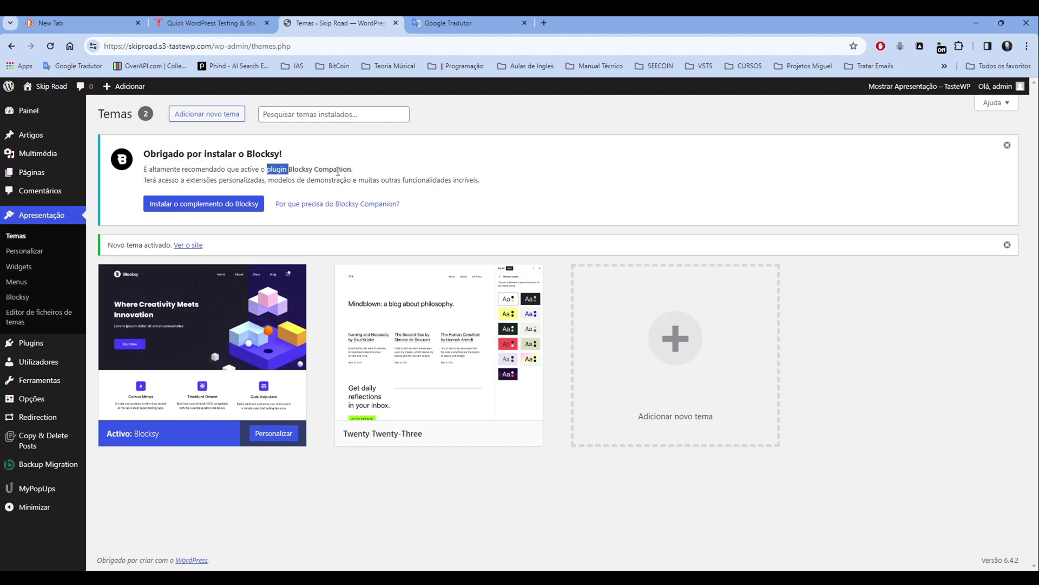
double_click(333, 168)
click(145, 183)
click(199, 205)
click(194, 204)
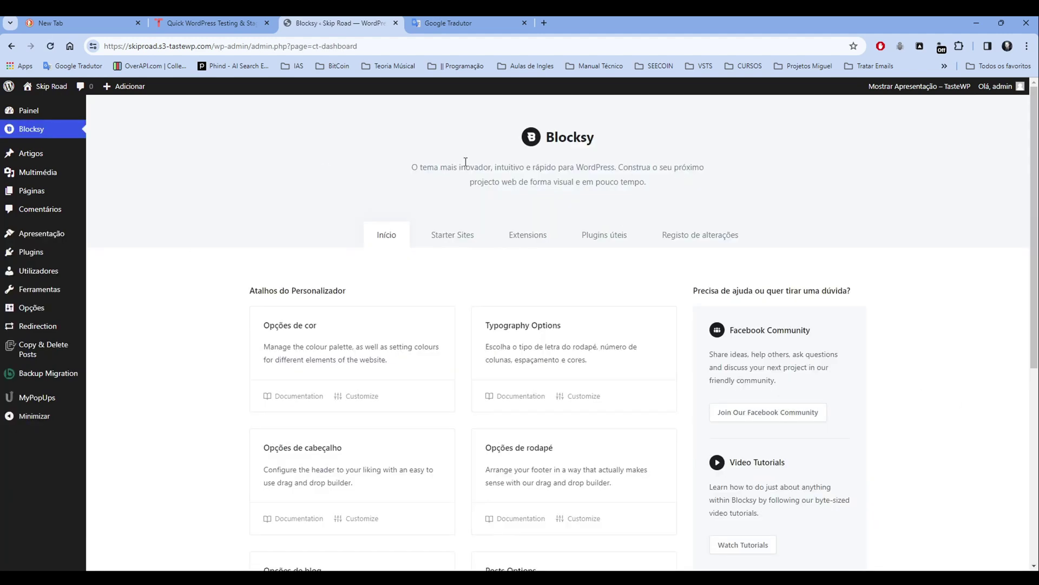
Step: Browse Blocksy's starter sites and start importing the App site
click(456, 239)
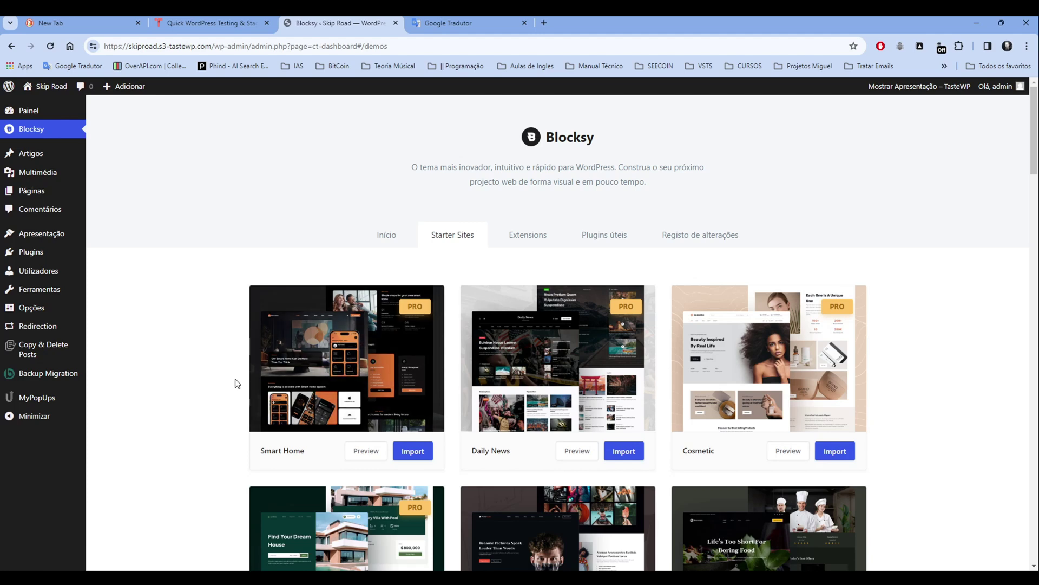
scroll(227, 419, down, 1)
scroll(228, 418, down, 9)
scroll(228, 420, down, 3)
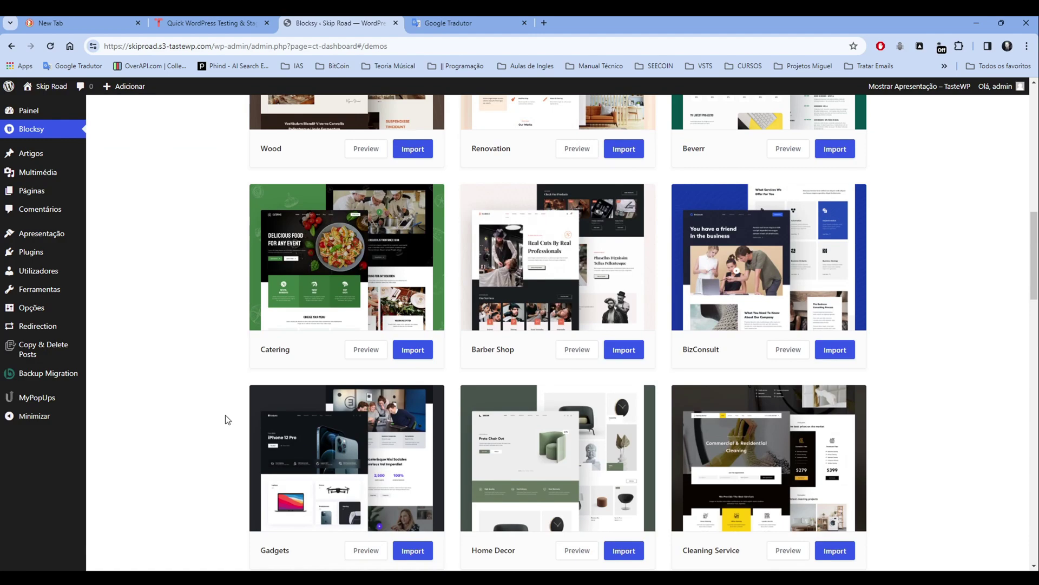
scroll(228, 420, down, 13)
scroll(228, 420, down, 14)
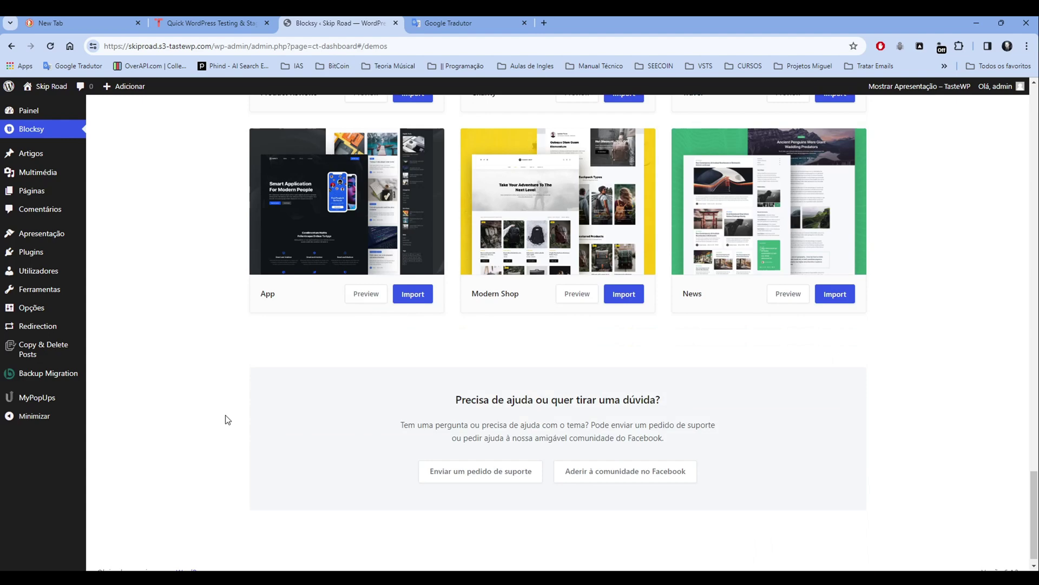
scroll(227, 420, up, 3)
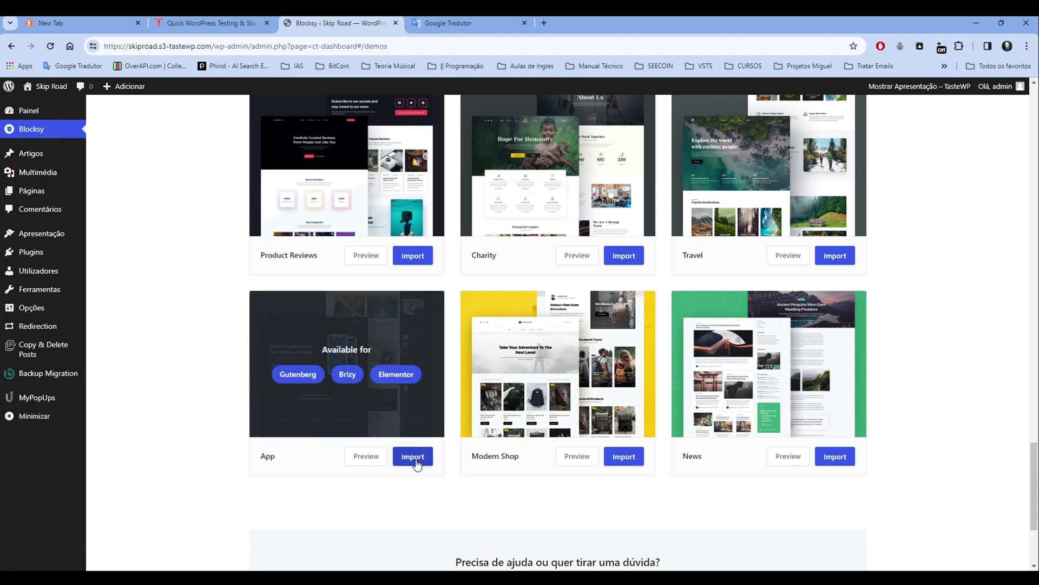
click(418, 458)
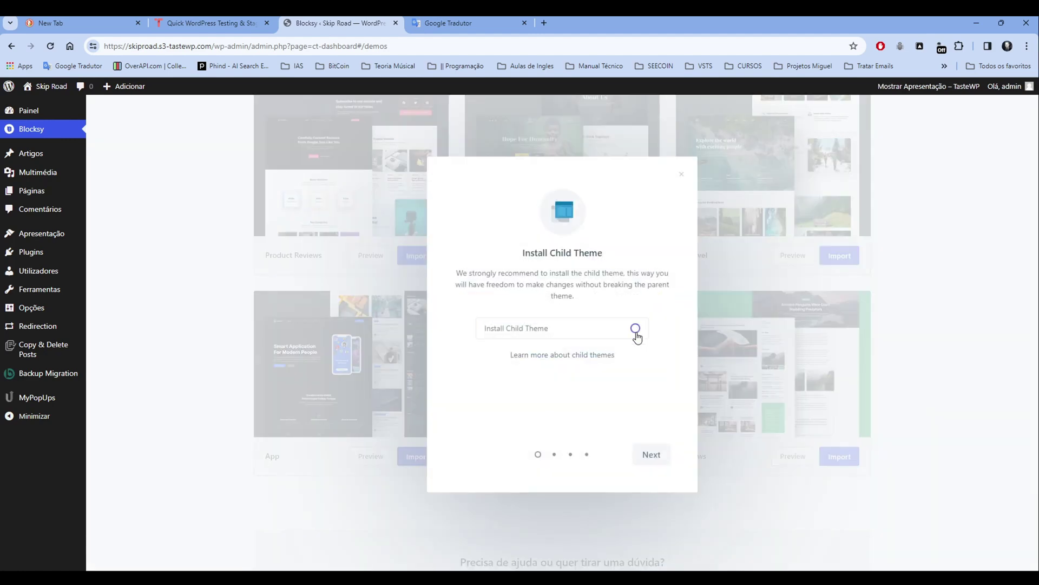
Step: Install the starter site with the child theme, Elementor as page builder, and Options, Widgets, Content and Clean Install enabled
click(635, 329)
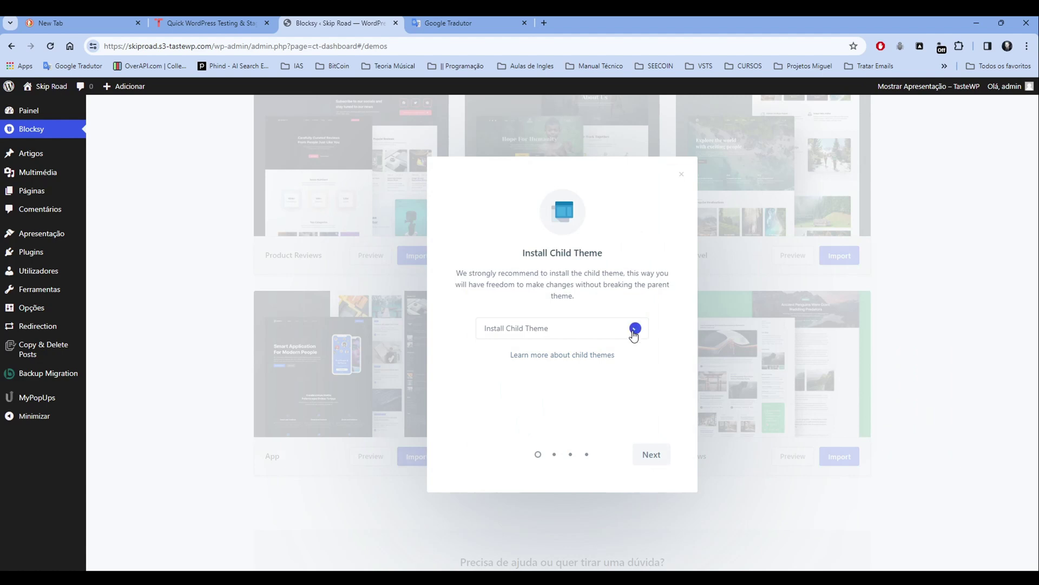
click(652, 457)
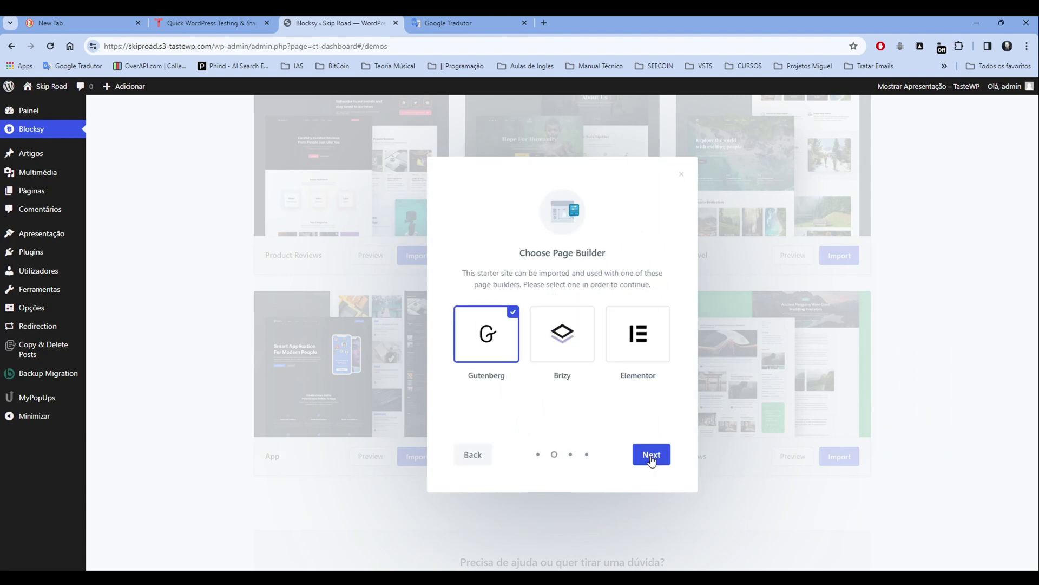
click(655, 338)
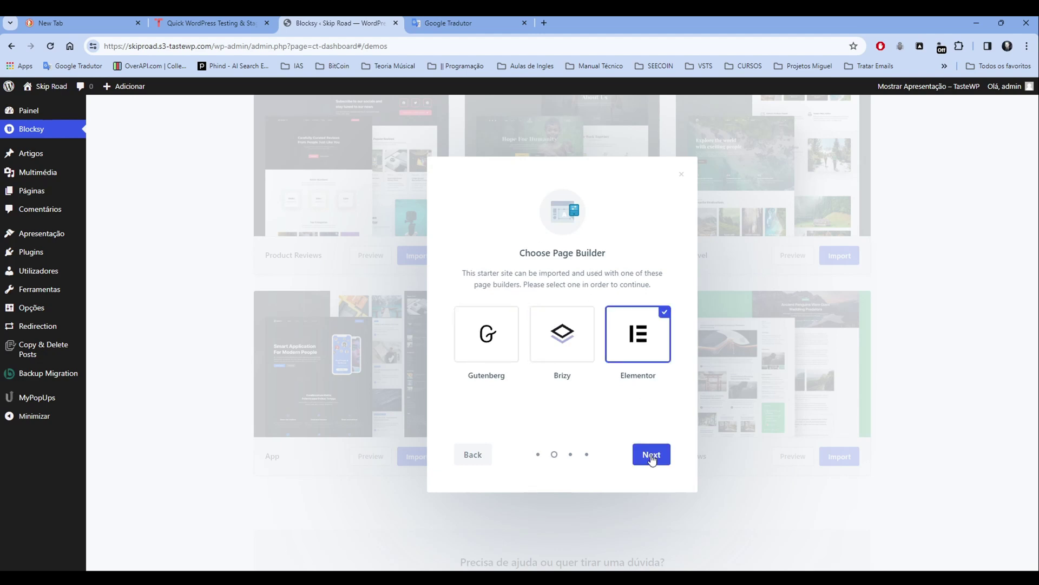
click(652, 461)
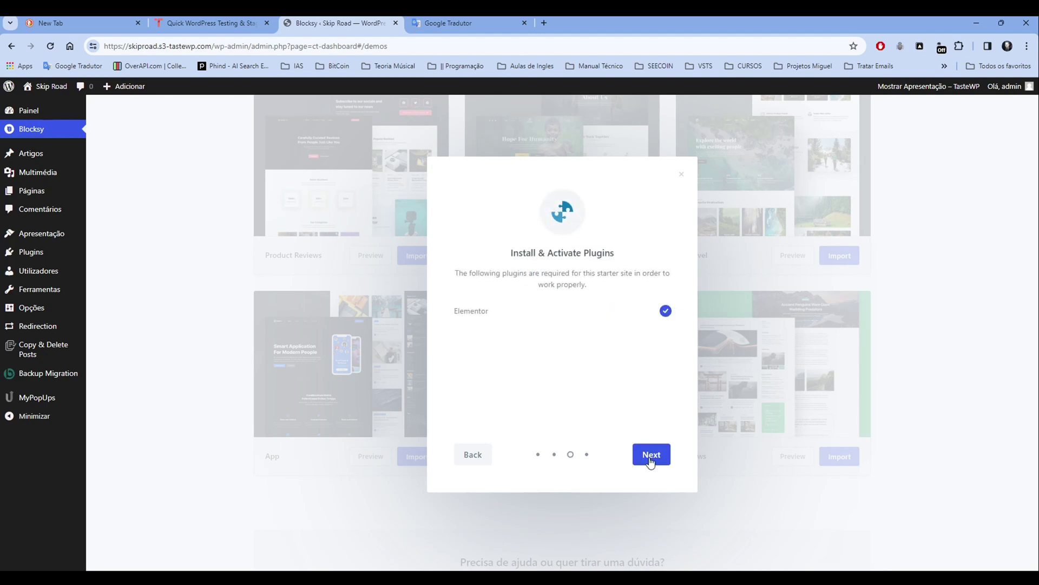
click(652, 460)
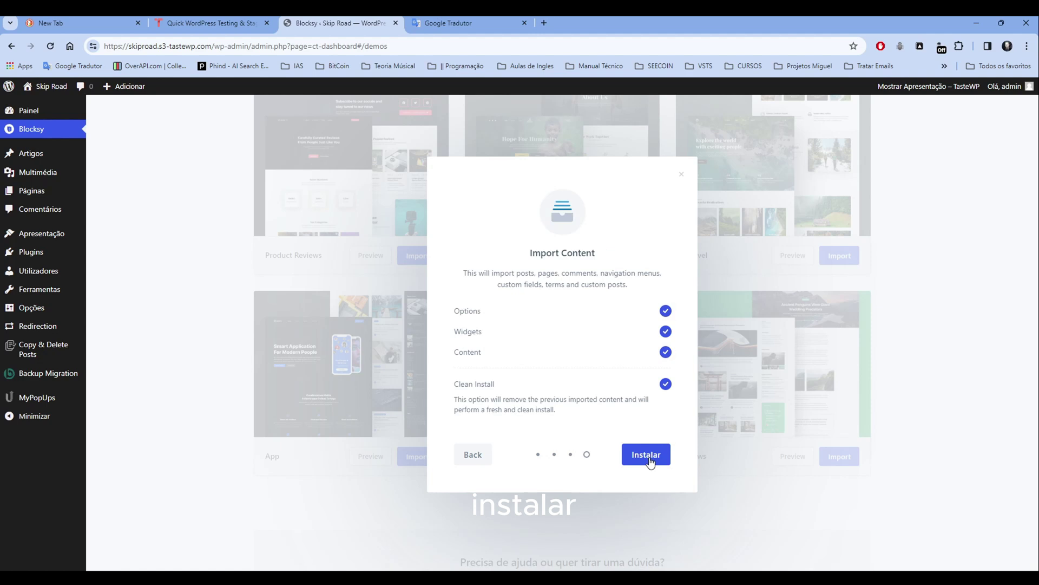
click(649, 458)
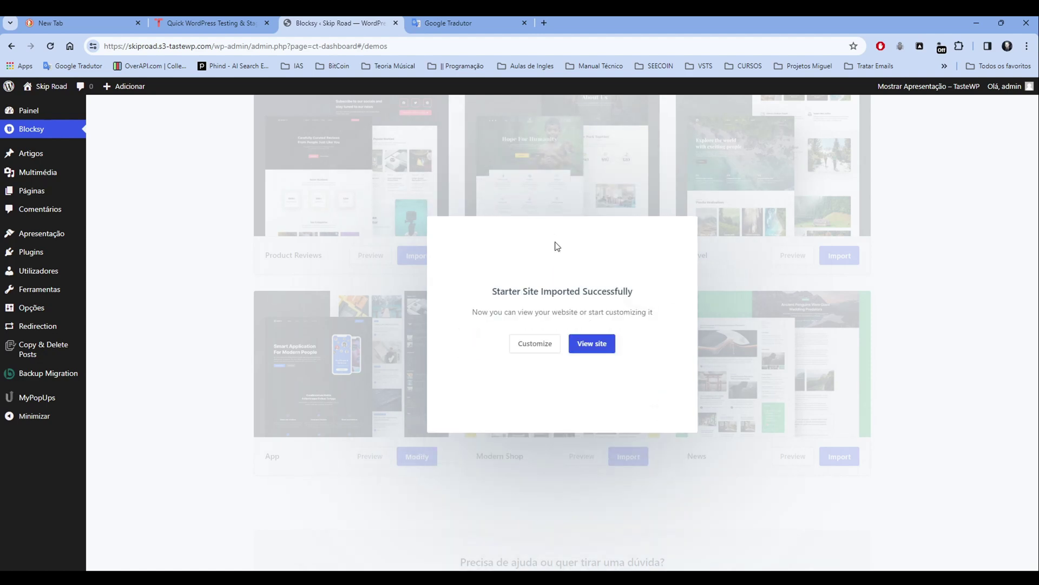
Step: Open the imported site and look over its front page
click(597, 346)
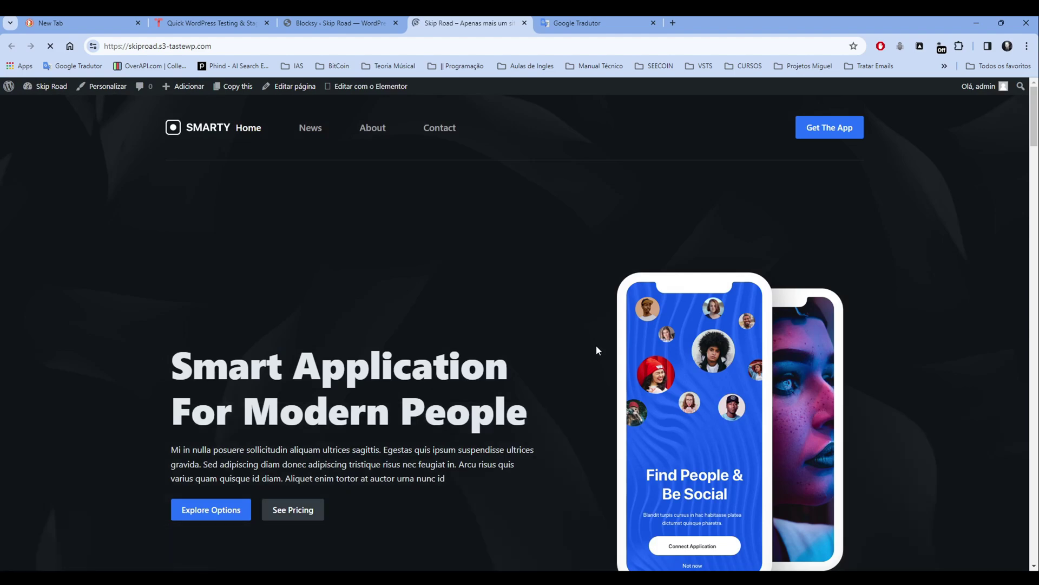
scroll(518, 316, down, 4)
scroll(518, 317, up, 3)
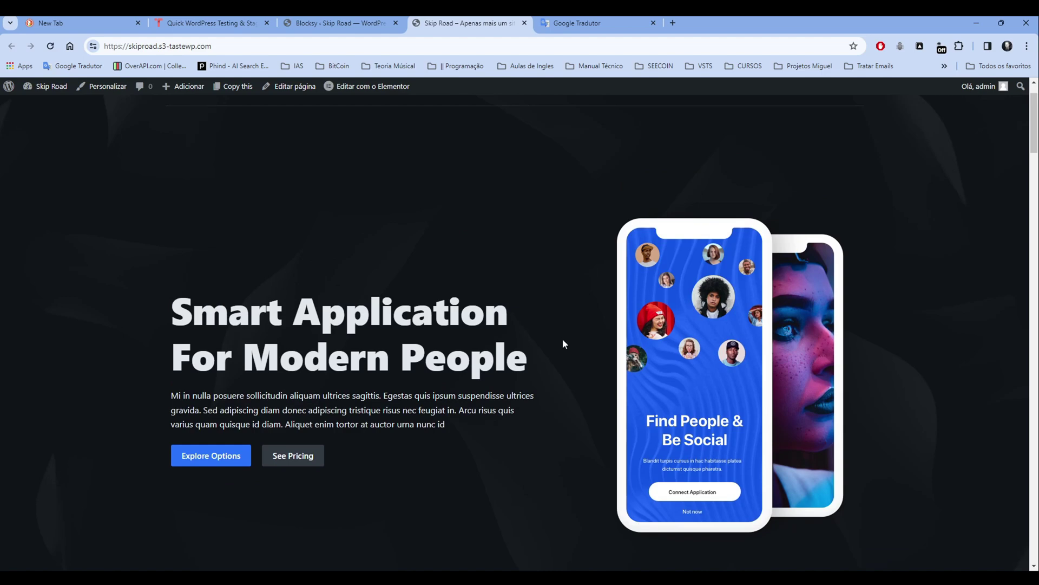
Step: Review the front page's sections from the hero area down to the footer
scroll(563, 343, down, 10)
scroll(563, 344, down, 15)
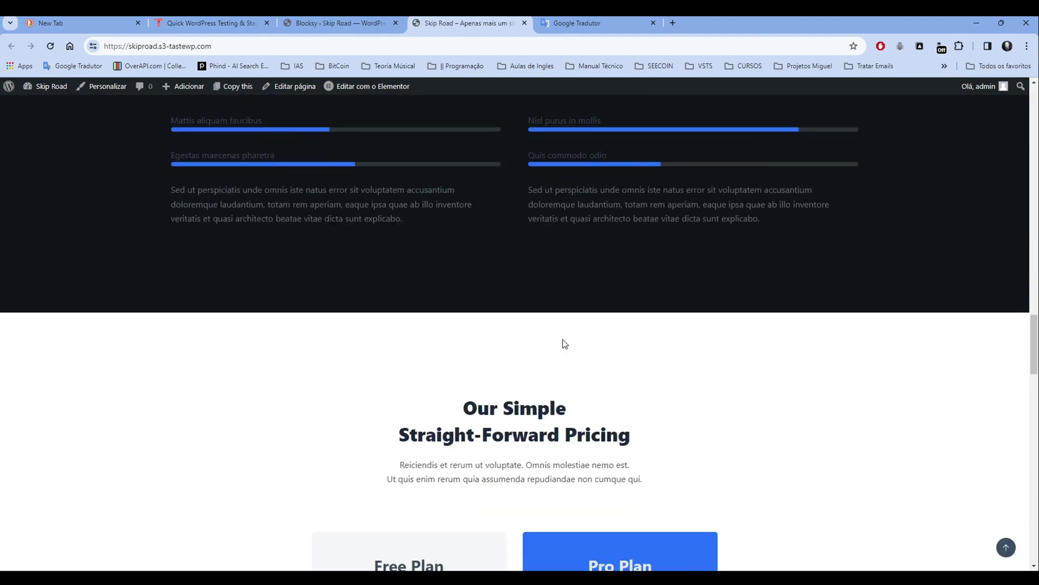
scroll(563, 344, down, 15)
scroll(563, 343, down, 10)
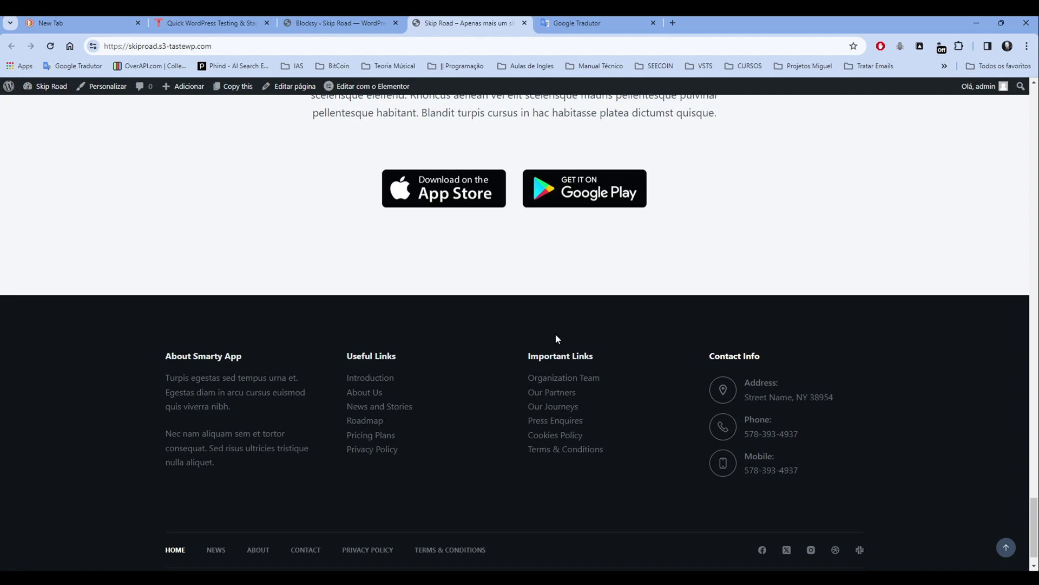
key(Home)
scroll(555, 339, down, 1)
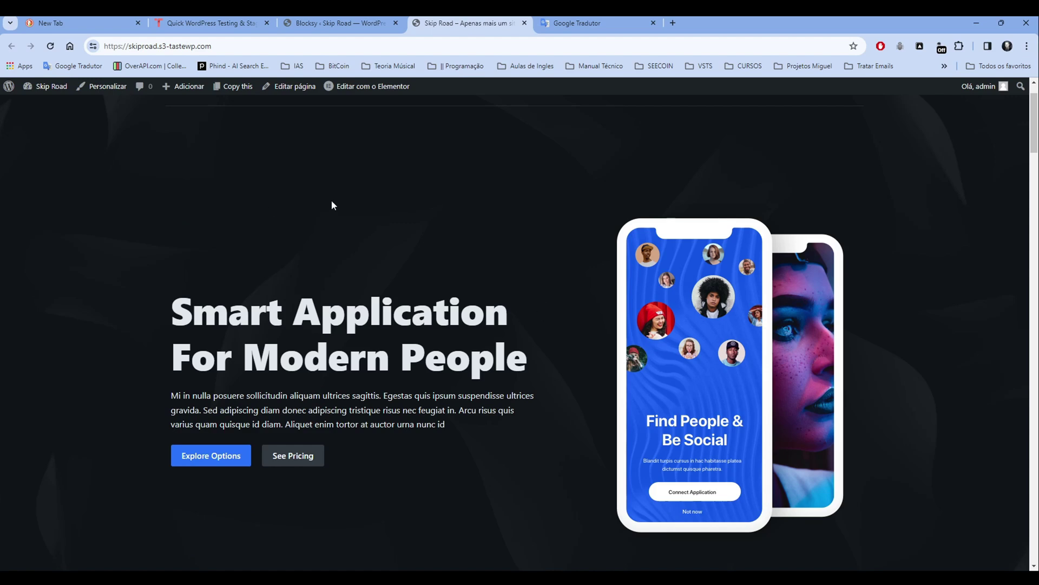
Step: Regenerate Elementor's files and data, synchronise its library and recreate the missing default kit, then save the tools settings
click(366, 92)
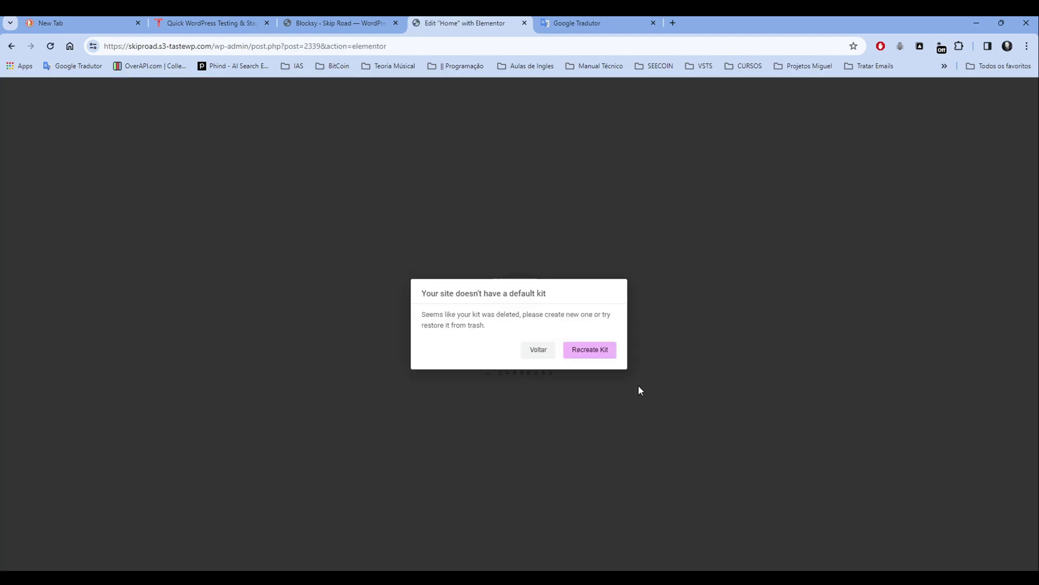
click(590, 350)
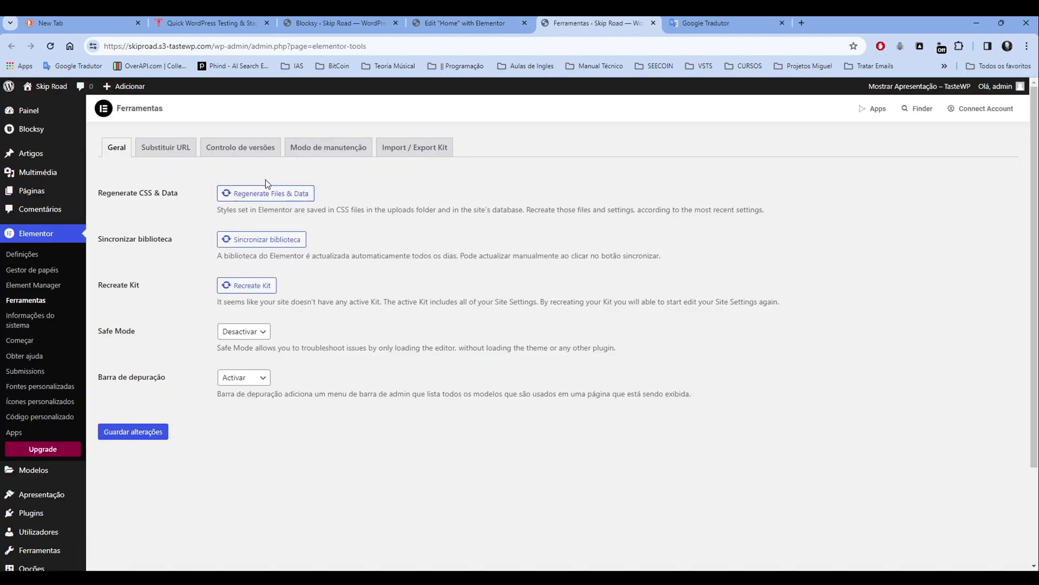
click(260, 195)
click(255, 239)
click(245, 286)
click(136, 432)
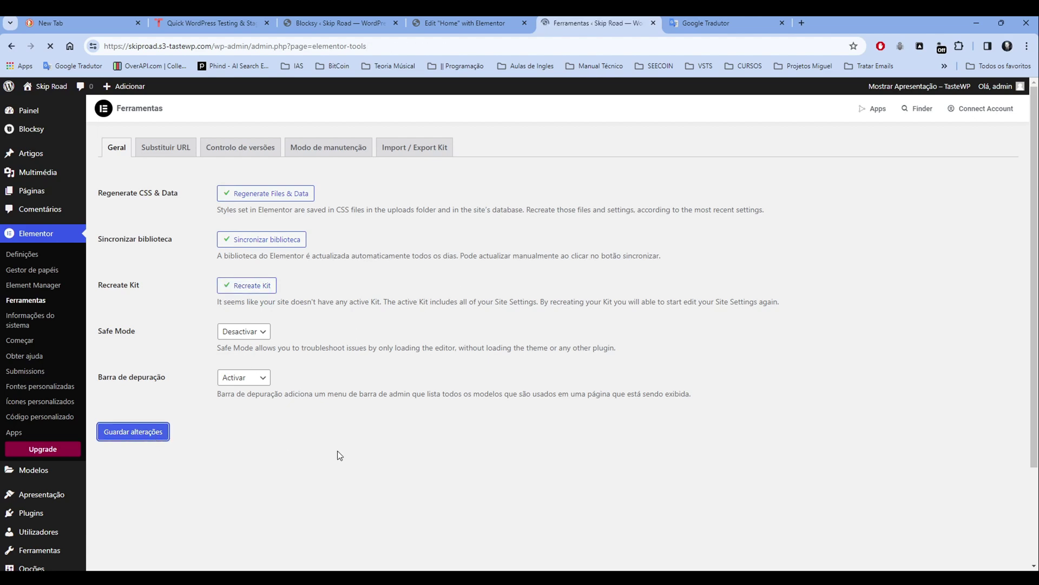
Step: Return to the site's front page and open it for editing with Elementor
click(49, 89)
mouse_move(366, 93)
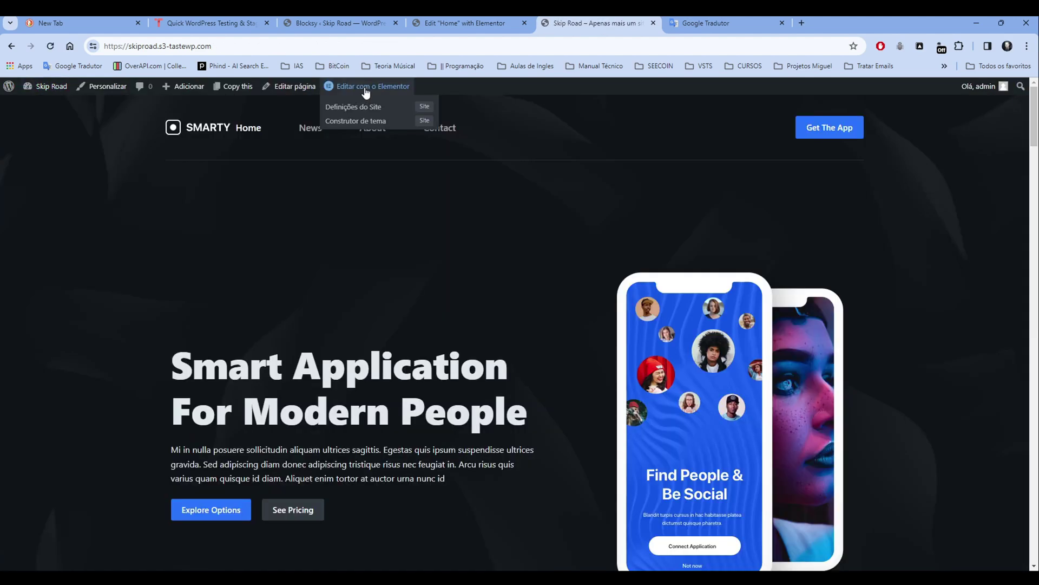
click(366, 89)
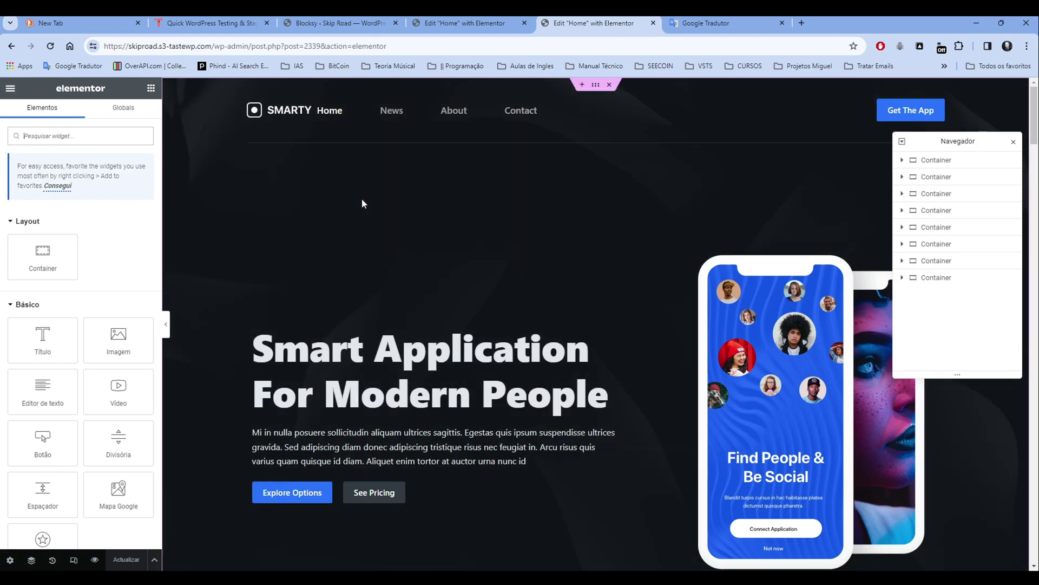
Step: Replace the hero heading "Smart Application For Modern People" with "Um site profissional"
click(443, 363)
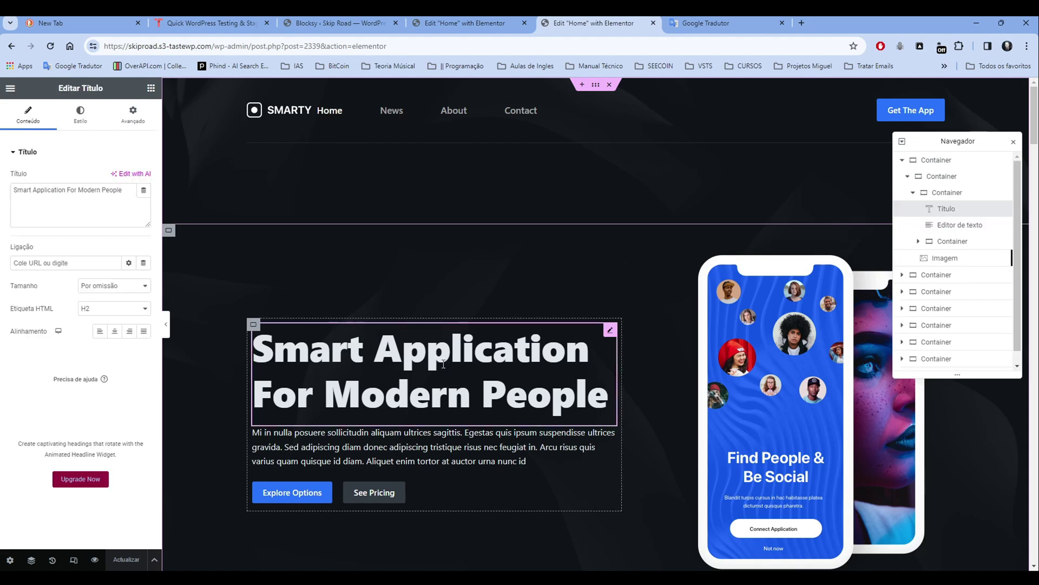
triple_click(94, 192)
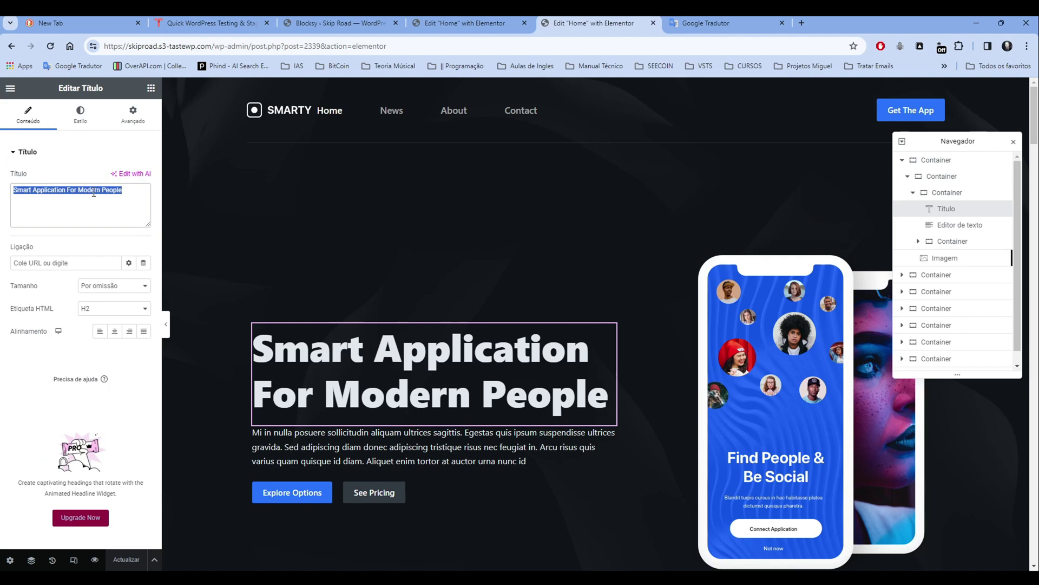
text(Um)
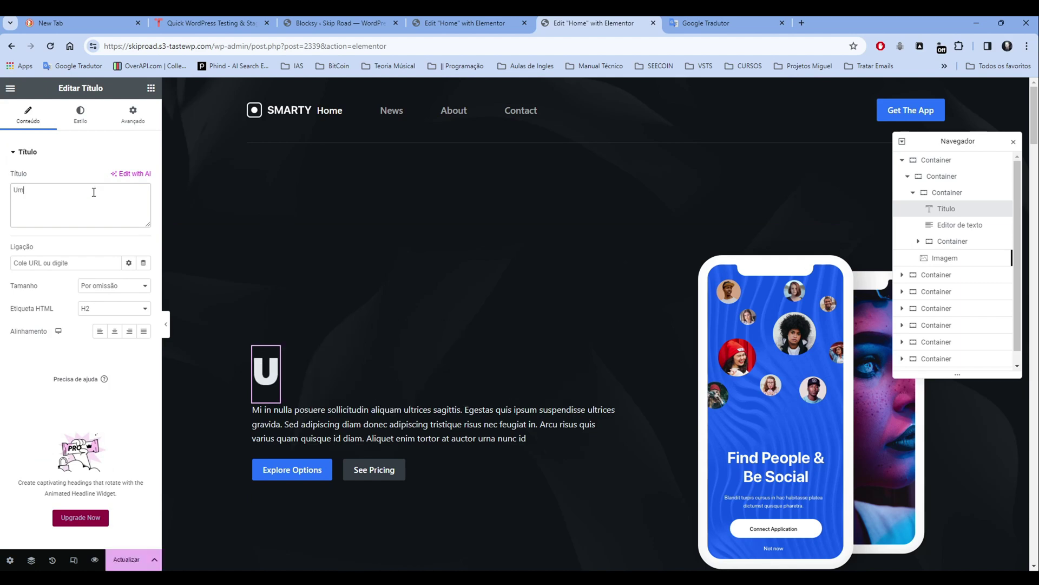
text( site profissional)
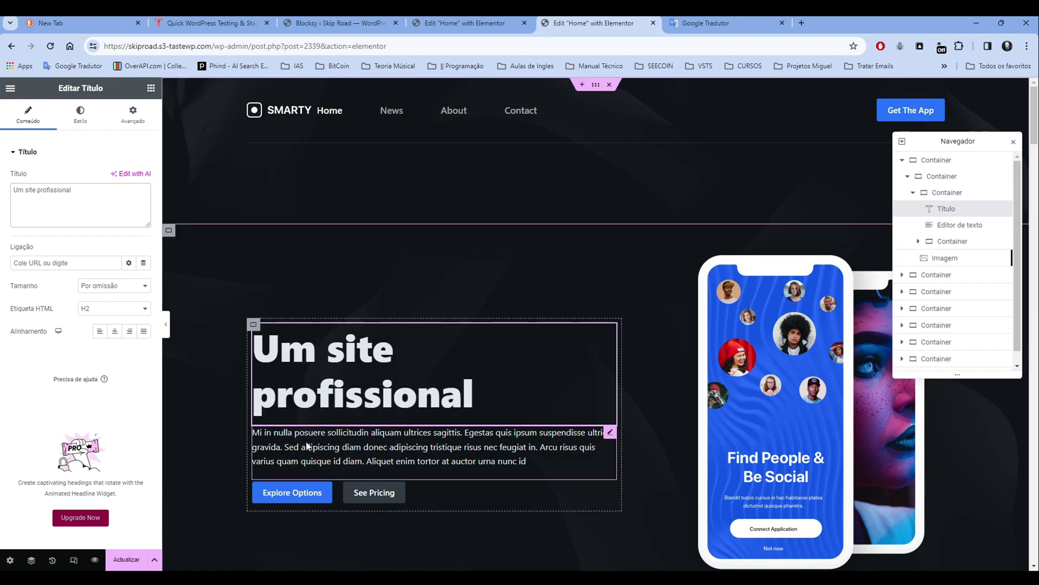
Step: Select the hero paragraph's text for editing and preview the page without the editing controls
click(412, 452)
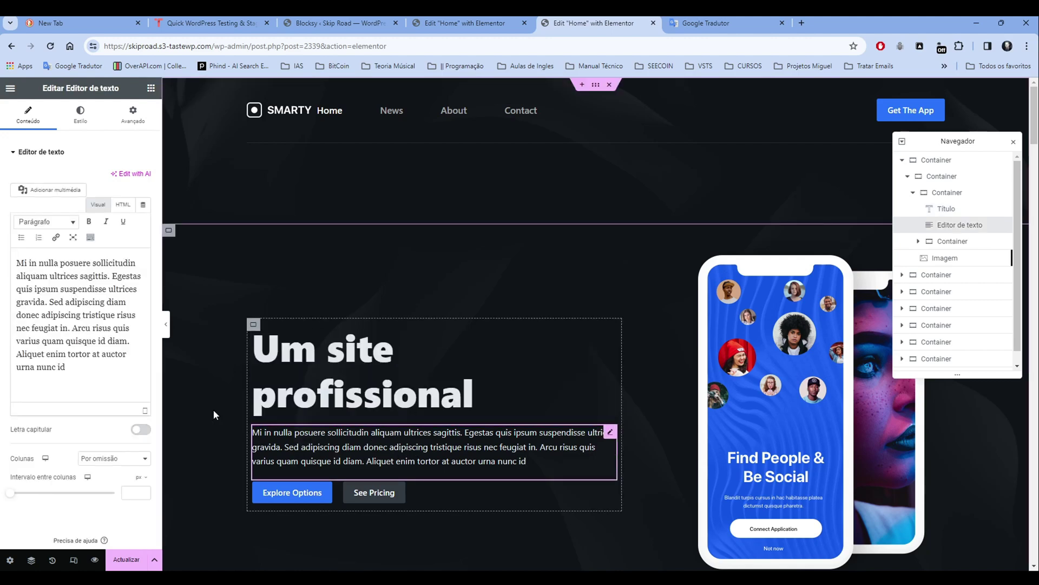
drag(66, 367, 17, 259)
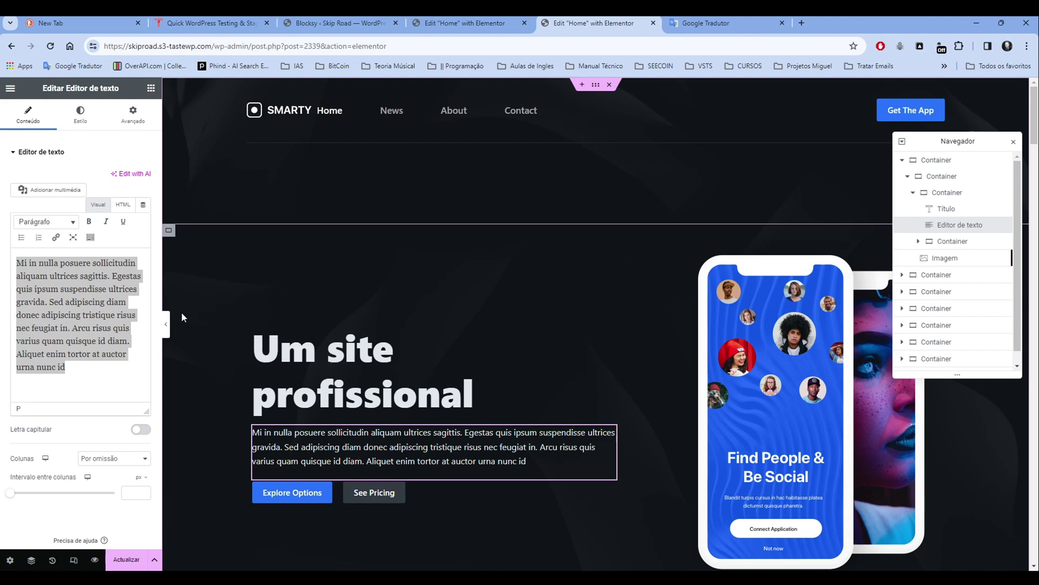
click(166, 324)
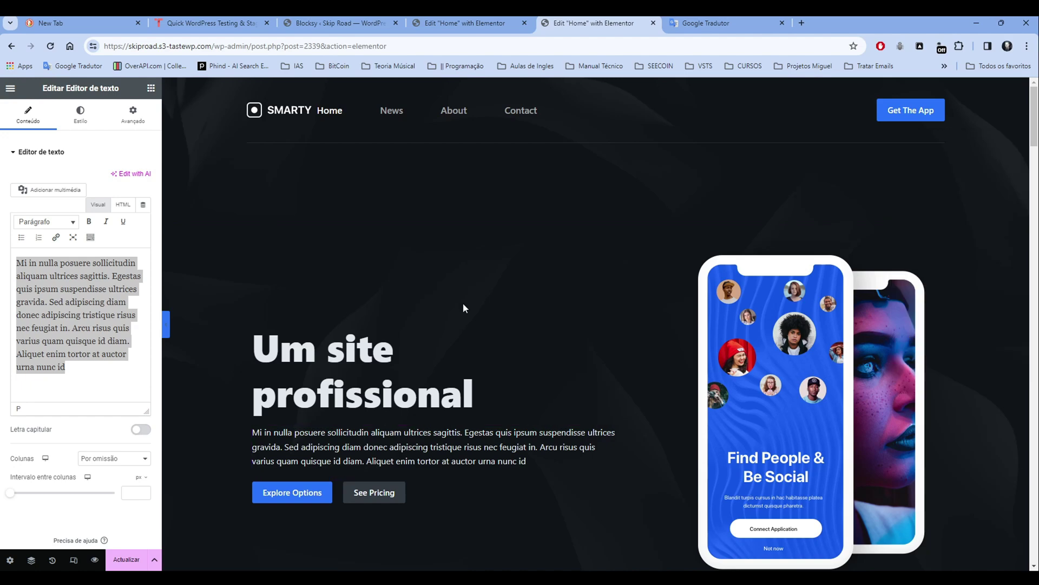
scroll(466, 303, down, 1)
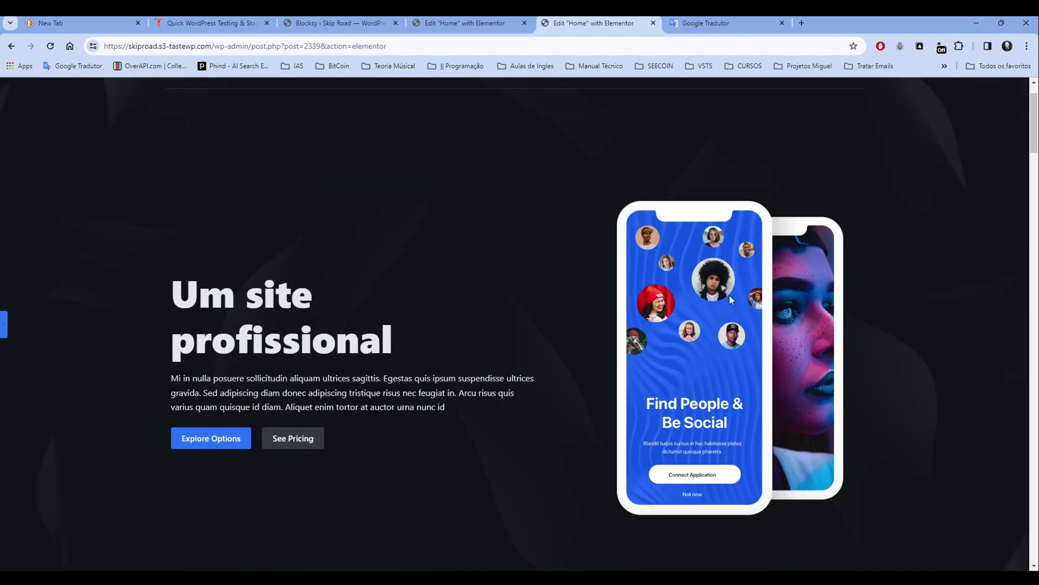
key(ctrl+p)
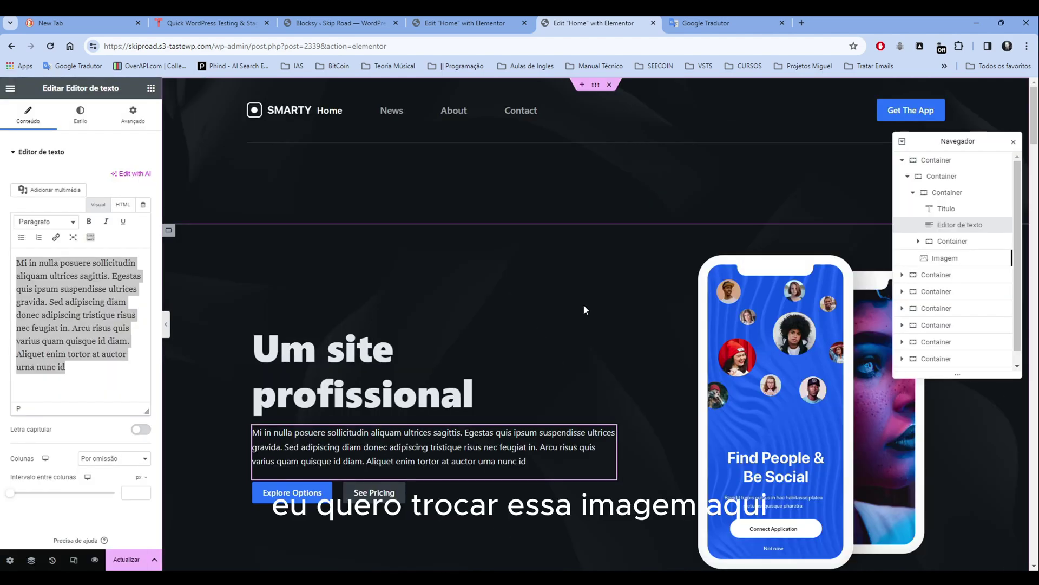
Step: Replace the hero's phones image with the white drone photo from the media library
click(774, 366)
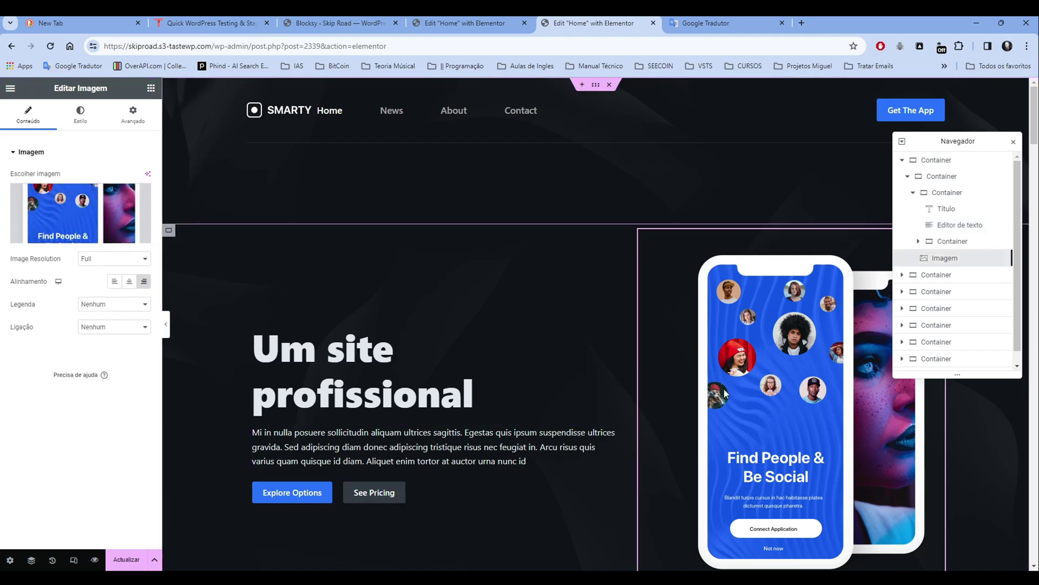
click(68, 239)
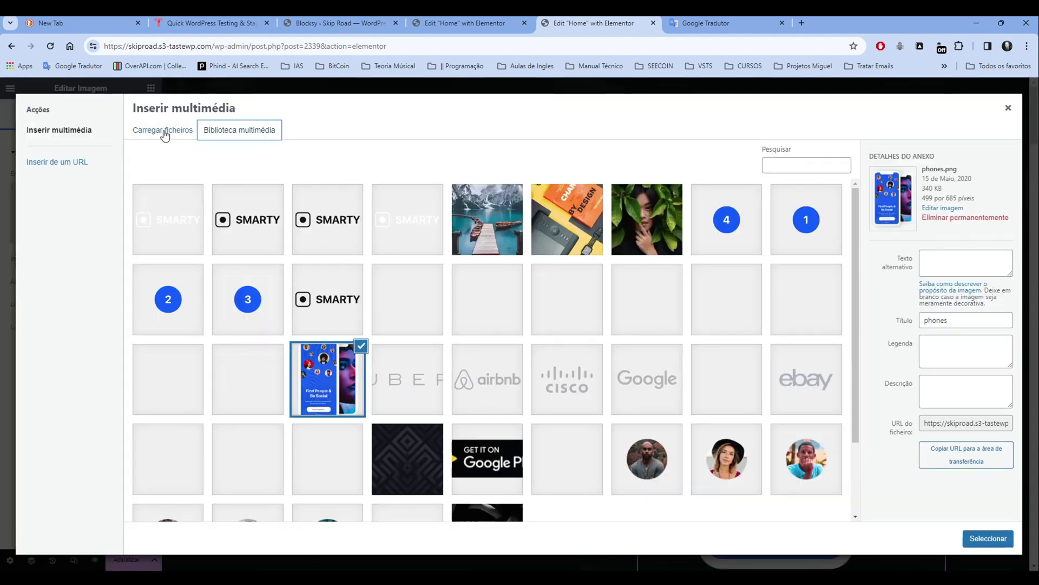
click(163, 131)
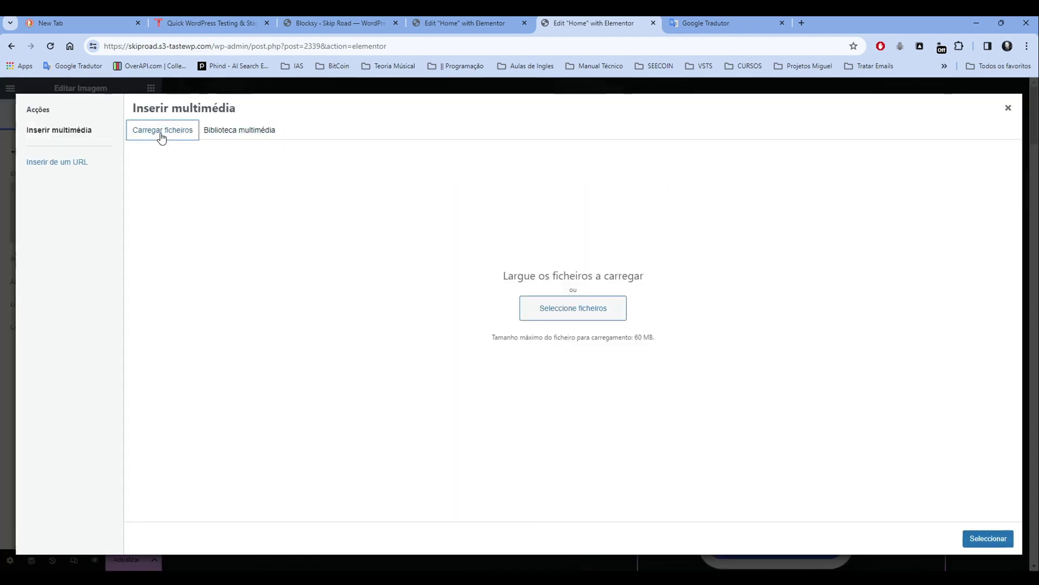
click(582, 307)
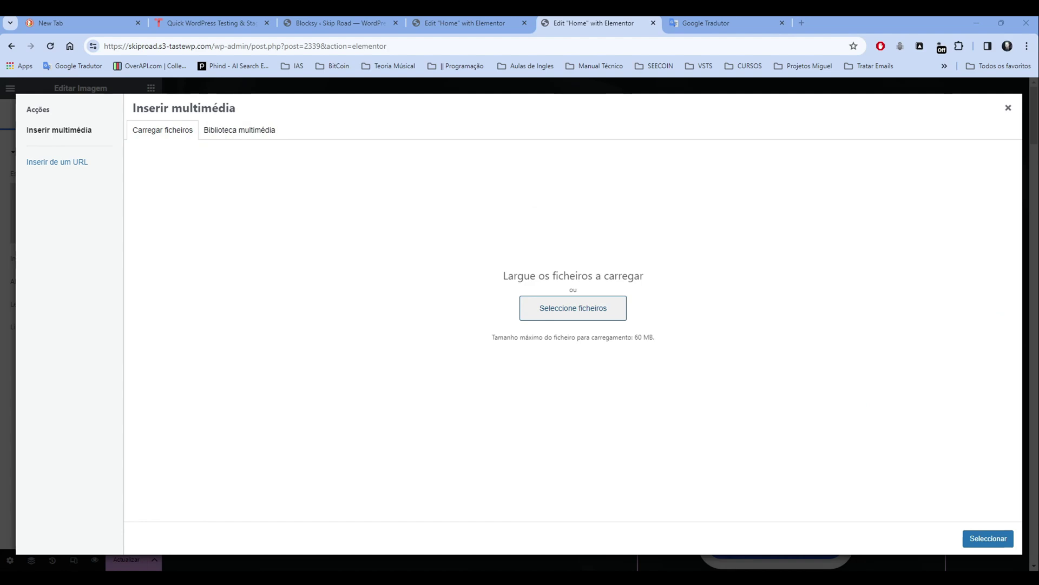
click(239, 129)
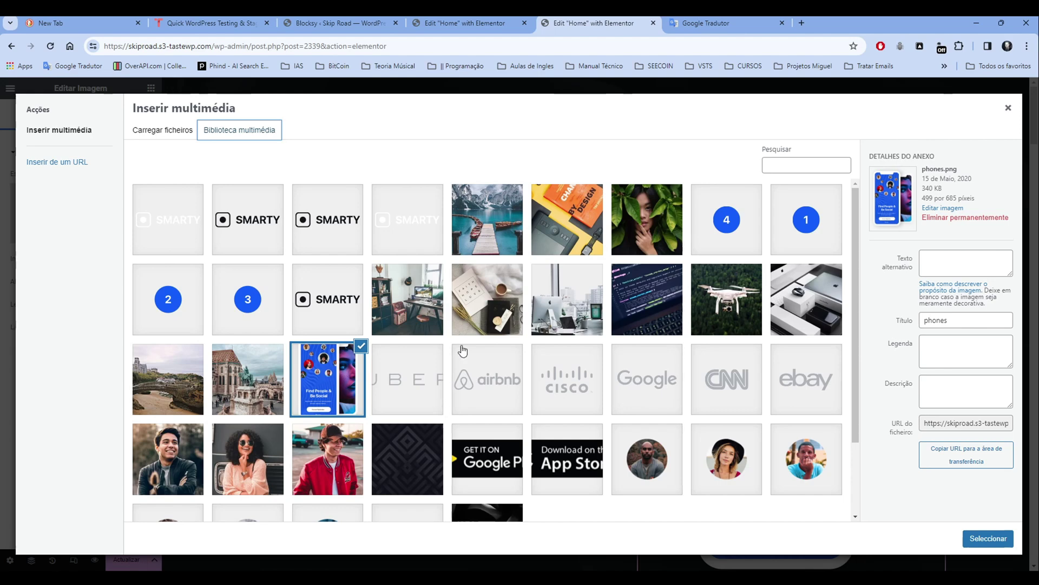
click(728, 299)
click(985, 539)
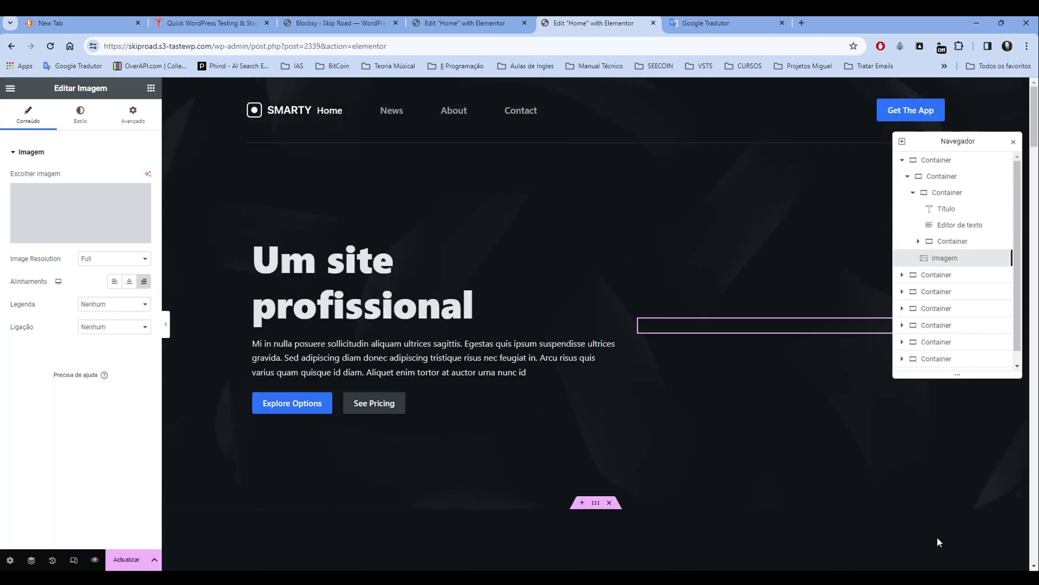
Step: Set the text of the hero's See Pricing button to "Preço"
scroll(446, 456, down, 15)
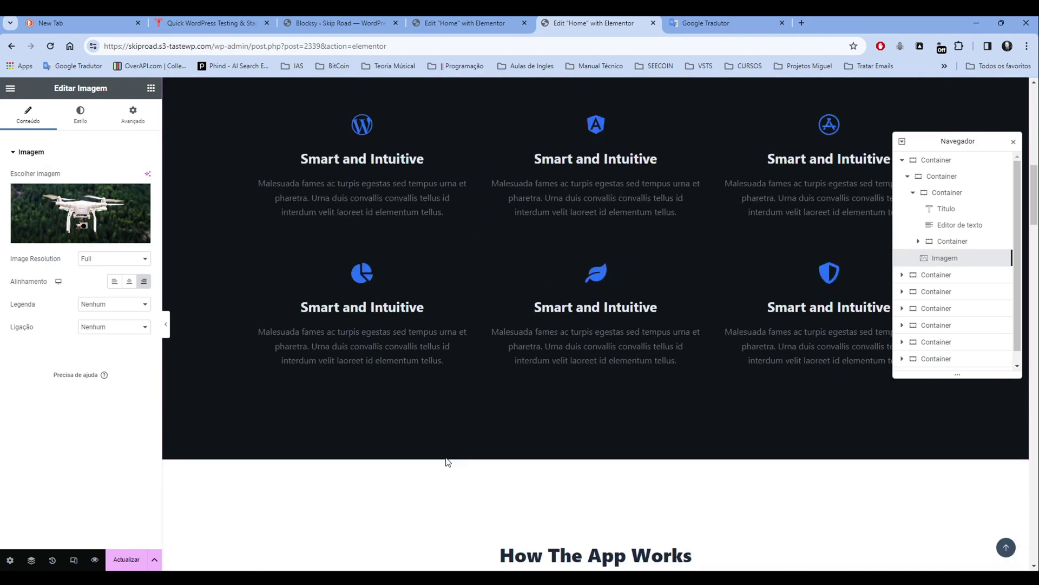
scroll(448, 461, up, 8)
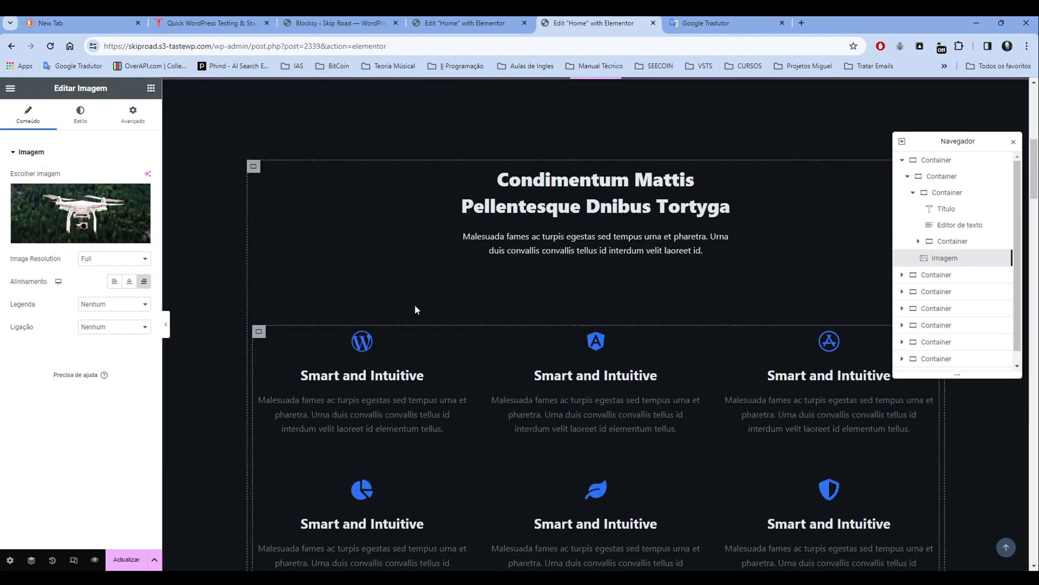
scroll(456, 456, down, 1)
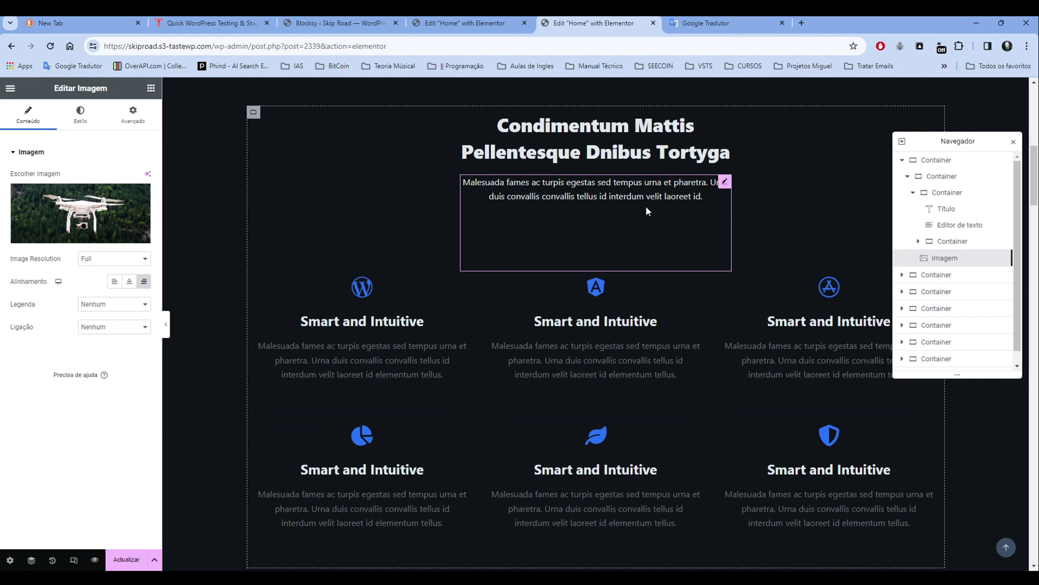
scroll(513, 444, up, 10)
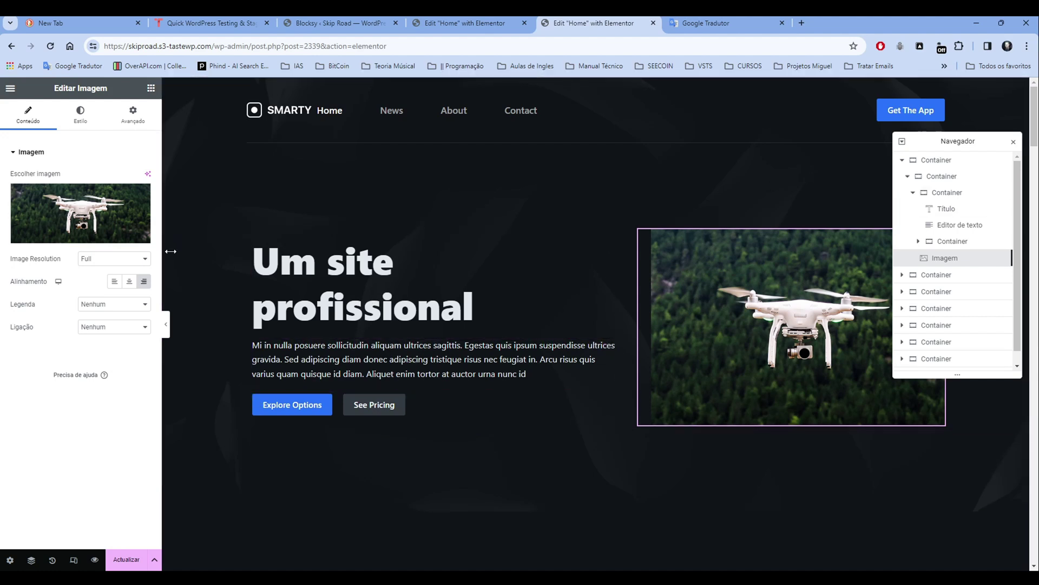
click(297, 406)
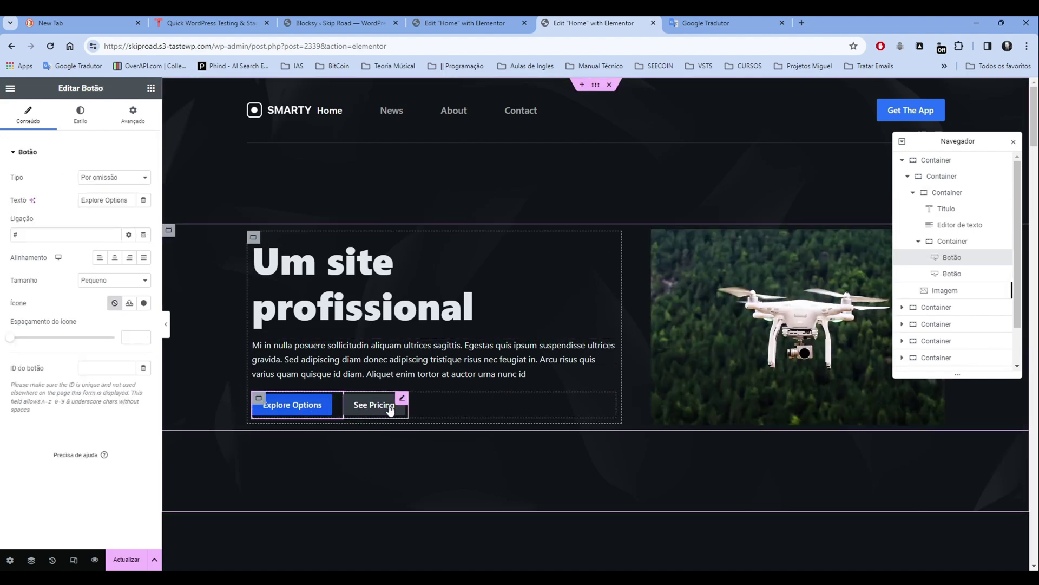
click(359, 407)
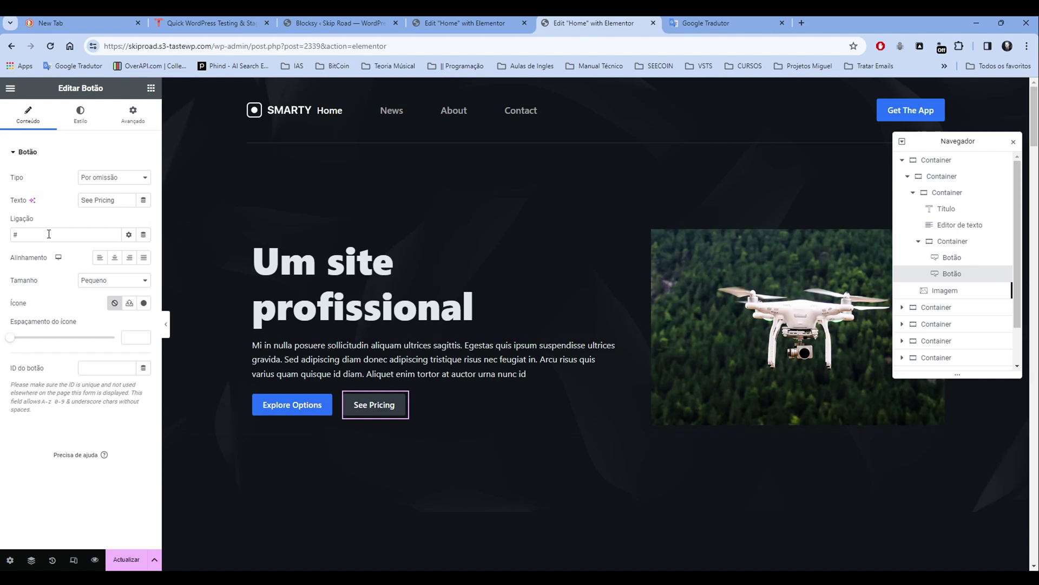
triple_click(98, 205)
text(Preço)
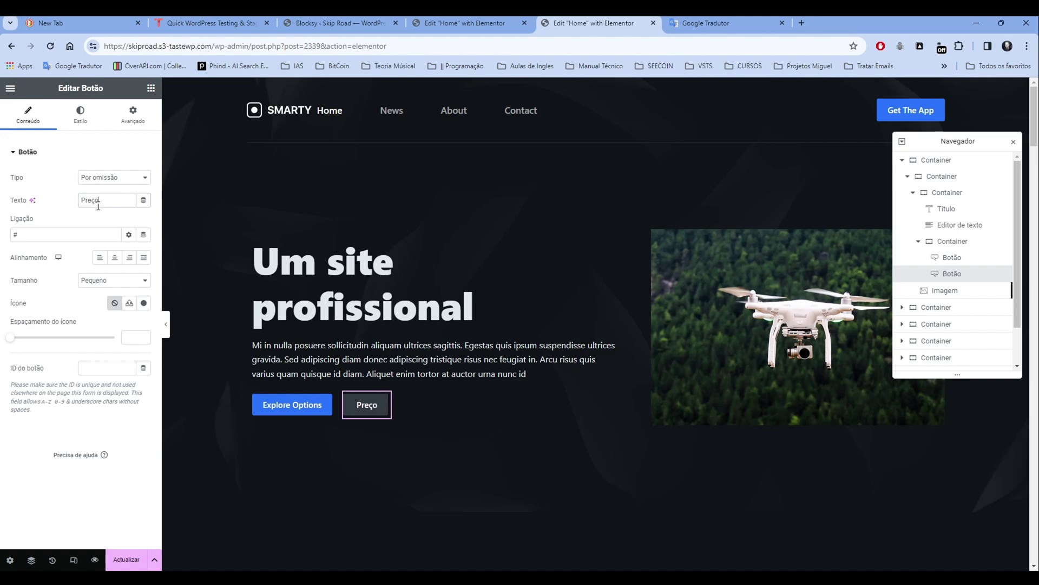
Step: Look over the page's remaining sections in the editor, including How The App Works, Some Tech Specs and the pricing plans
scroll(499, 432, down, 15)
scroll(499, 431, up, 10)
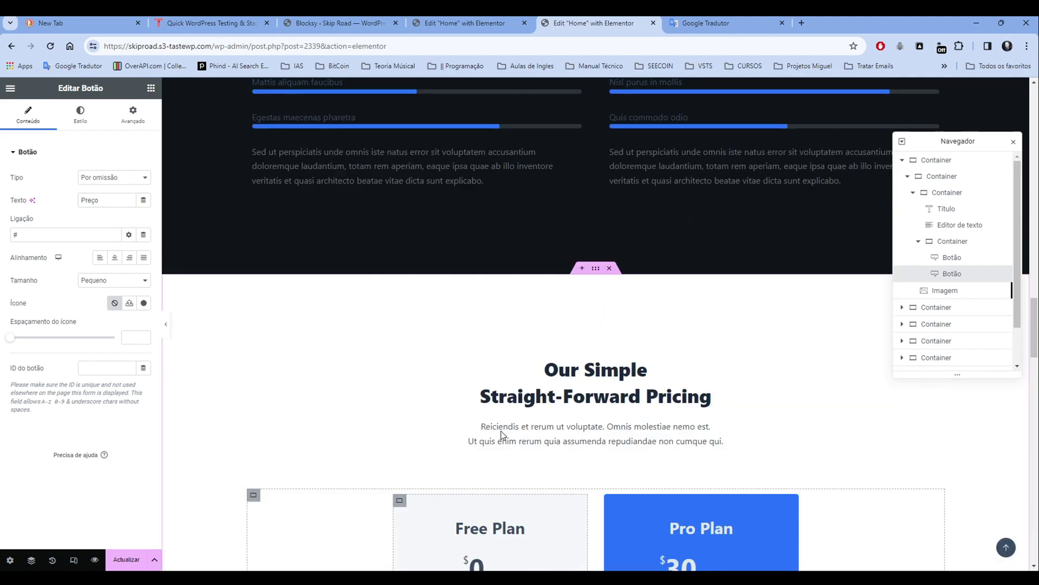
scroll(501, 432, up, 15)
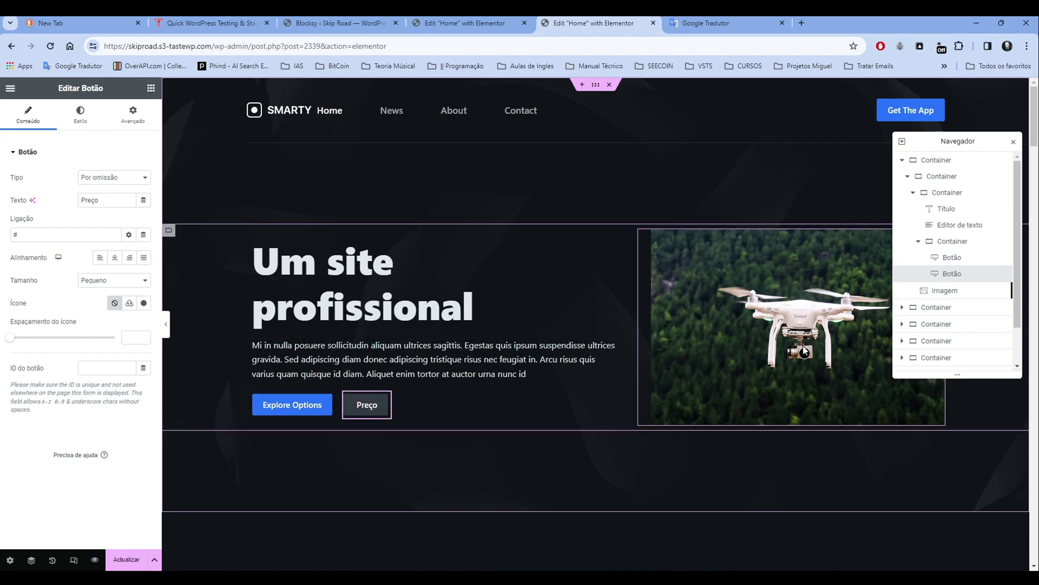
scroll(519, 485, down, 10)
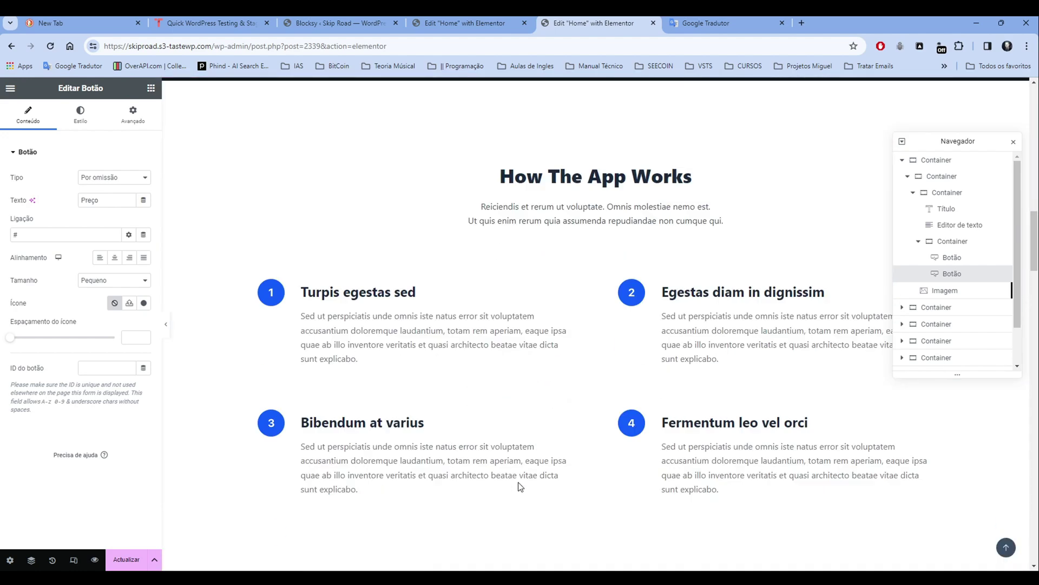
scroll(518, 483, down, 5)
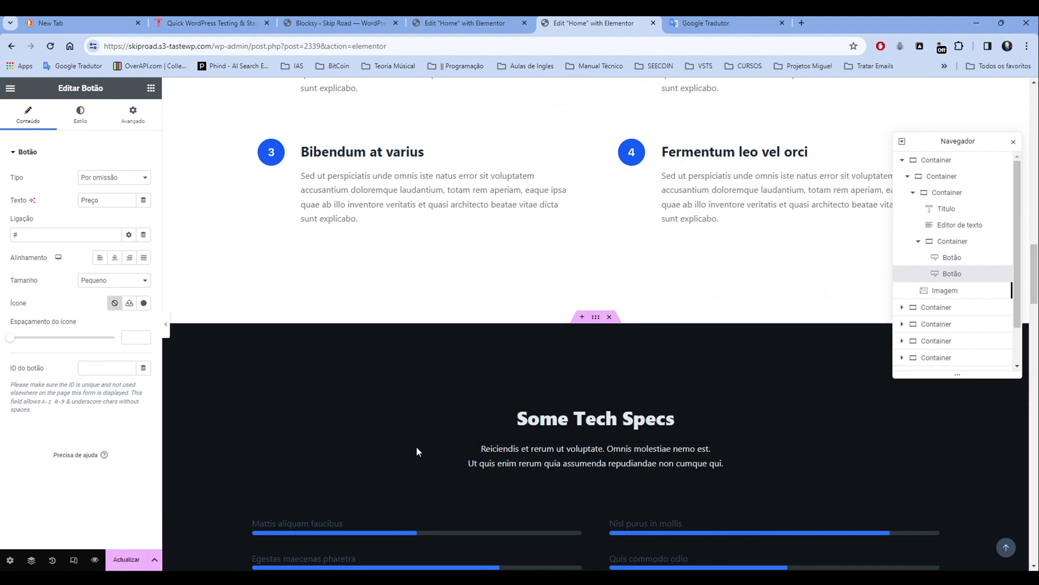
scroll(417, 451, down, 5)
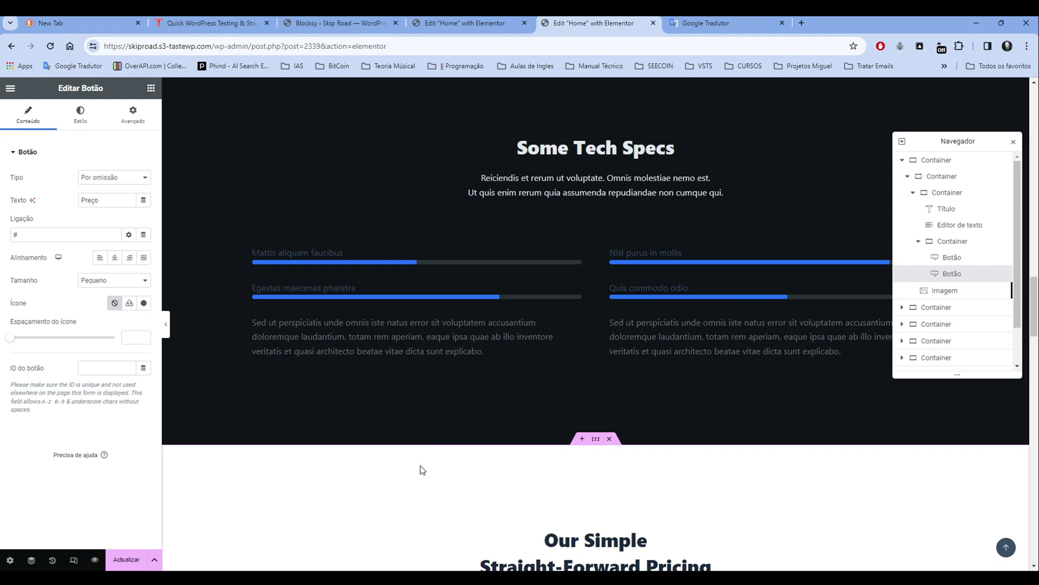
Step: Review the home page's pricing plans, user testimonials, app download section and footer in the editor
scroll(431, 491, down, 3)
scroll(431, 491, down, 8)
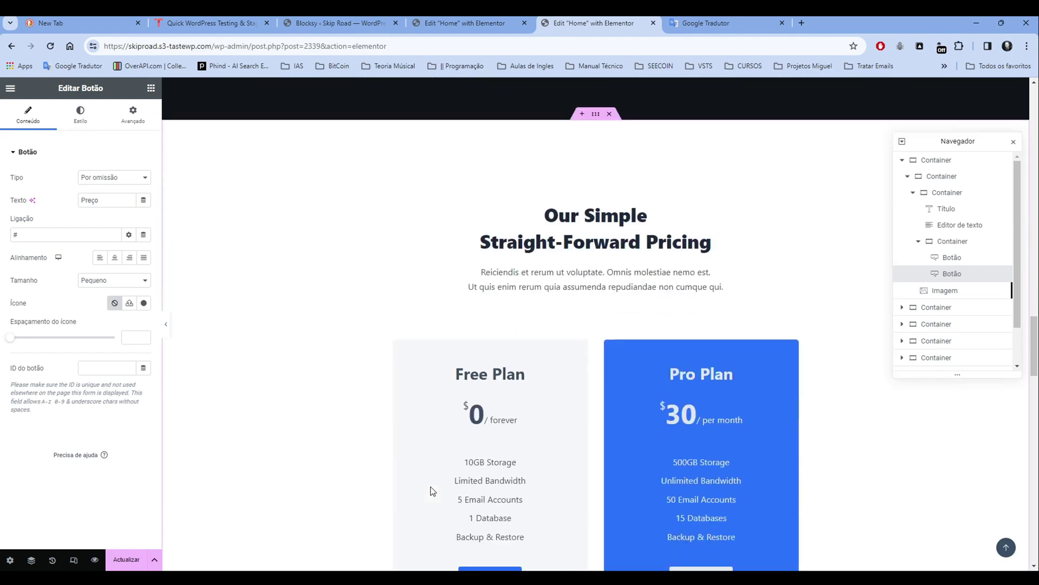
scroll(431, 491, down, 9)
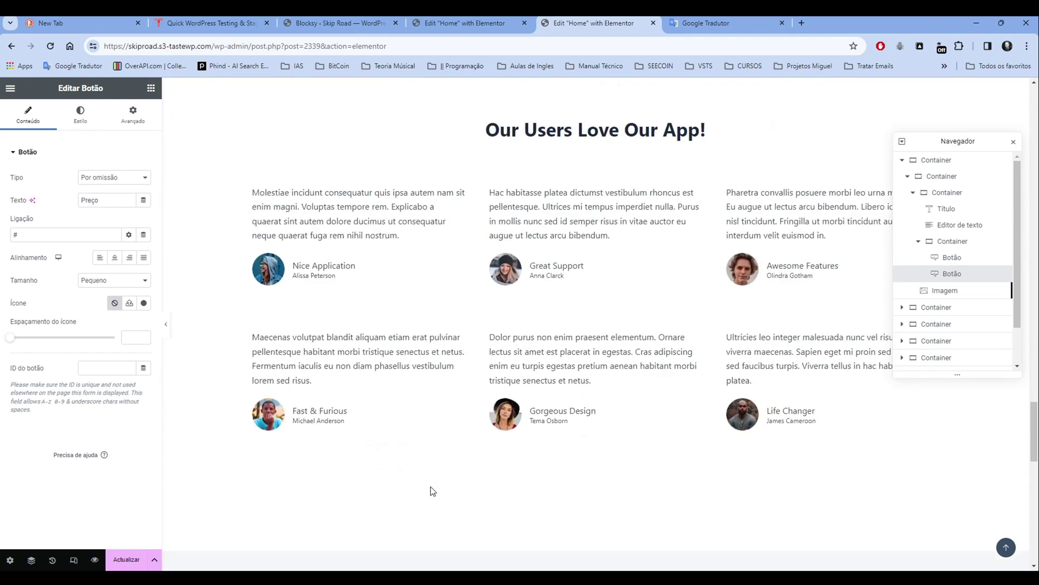
scroll(433, 491, down, 6)
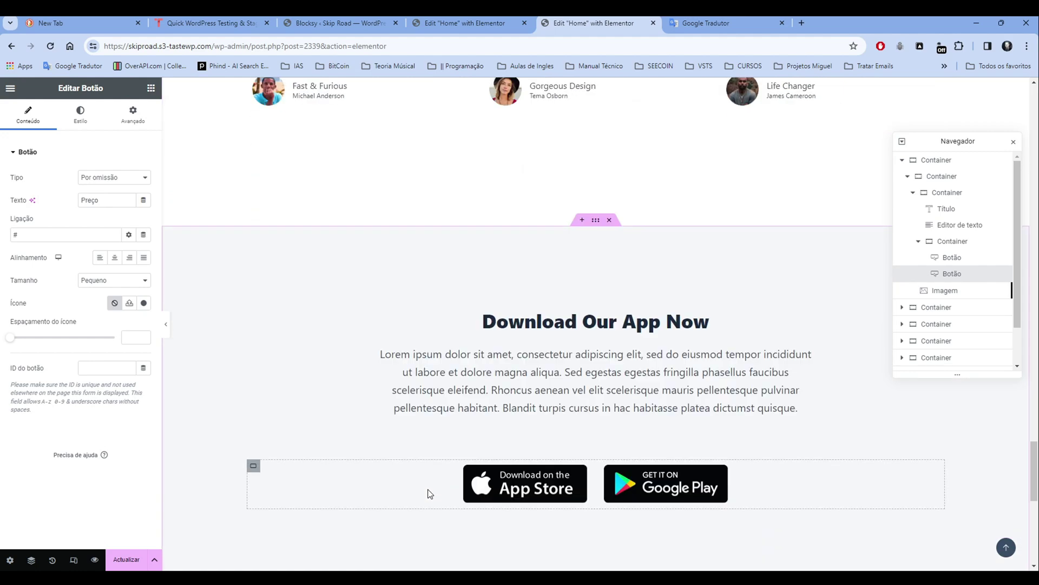
scroll(430, 491, down, 8)
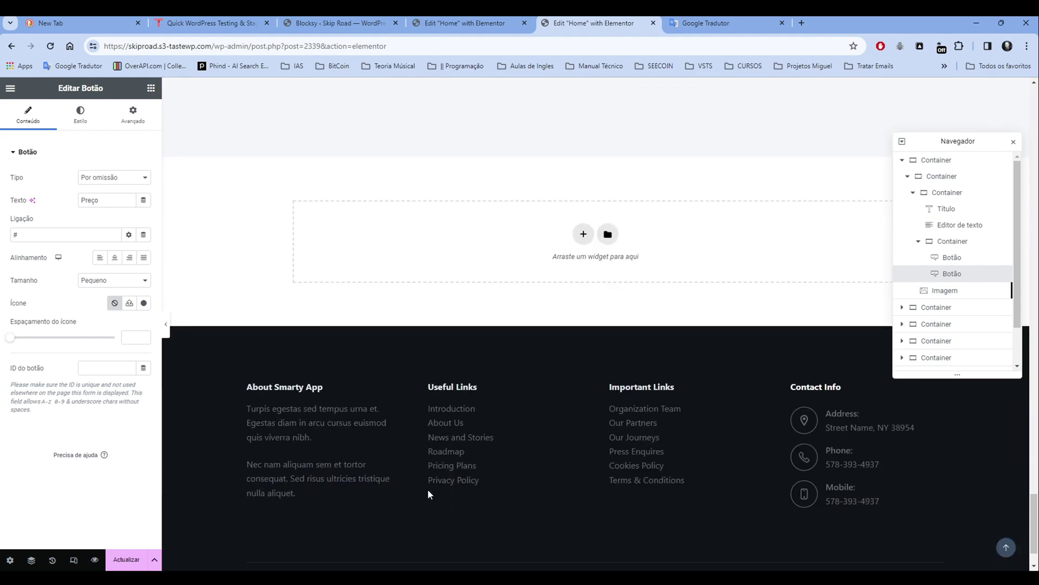
scroll(428, 489, down, 1)
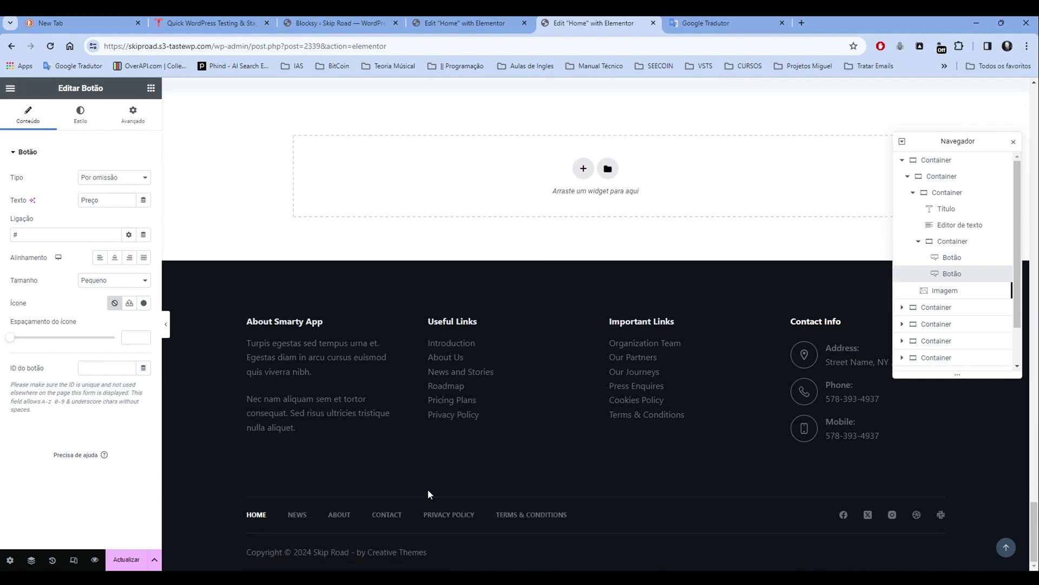
scroll(428, 488, up, 10)
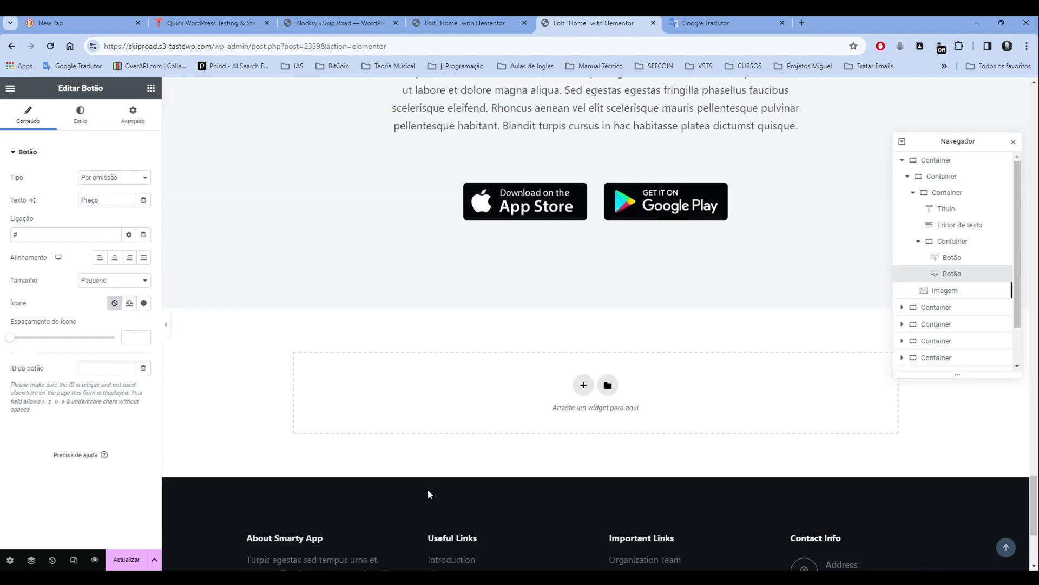
scroll(429, 492, up, 15)
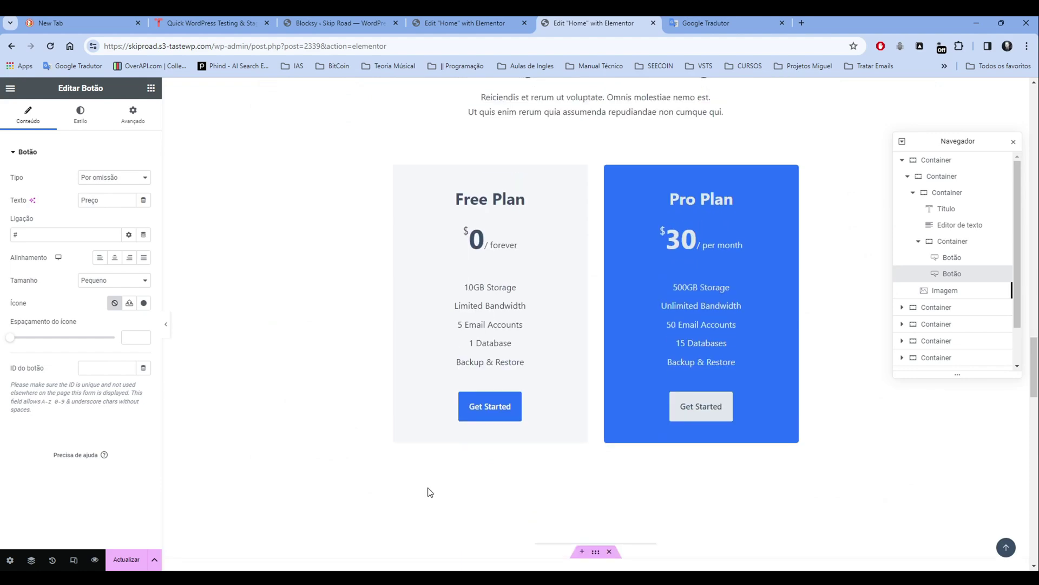
scroll(429, 488, up, 15)
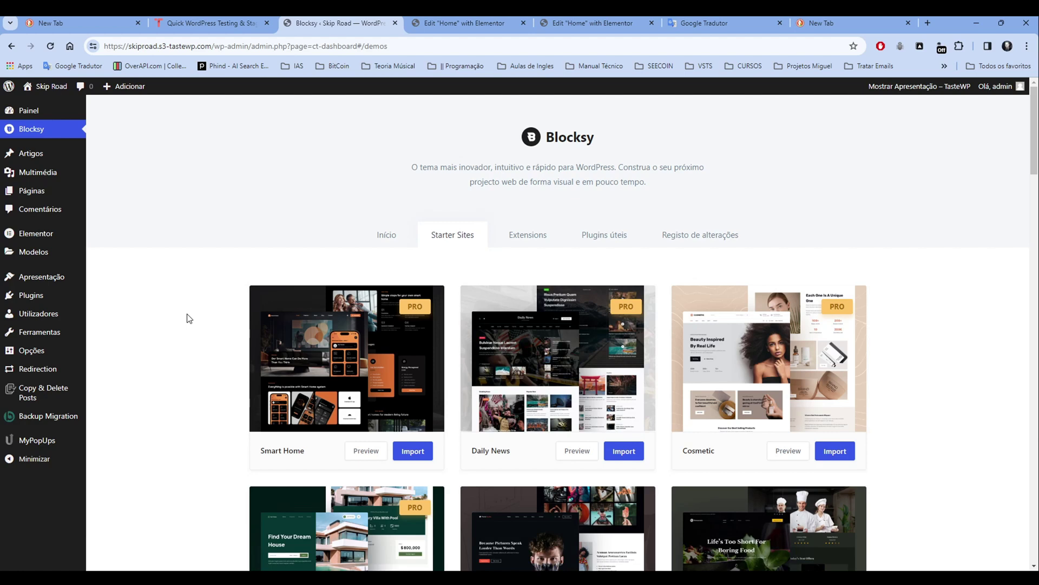
Step: Create a full backup of the site with the Backup Migration plugin, accepting the default selections
click(45, 422)
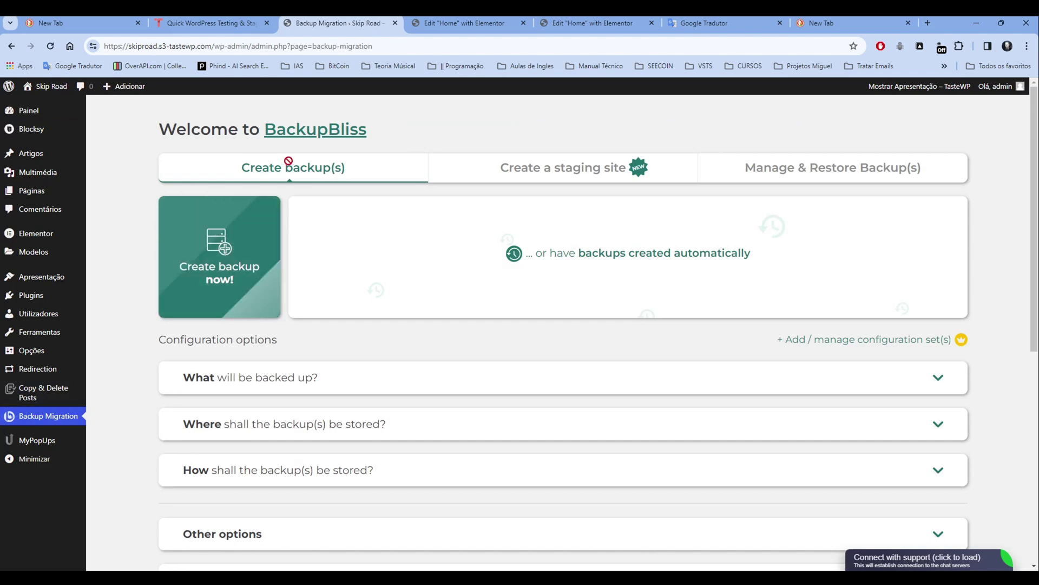
click(222, 260)
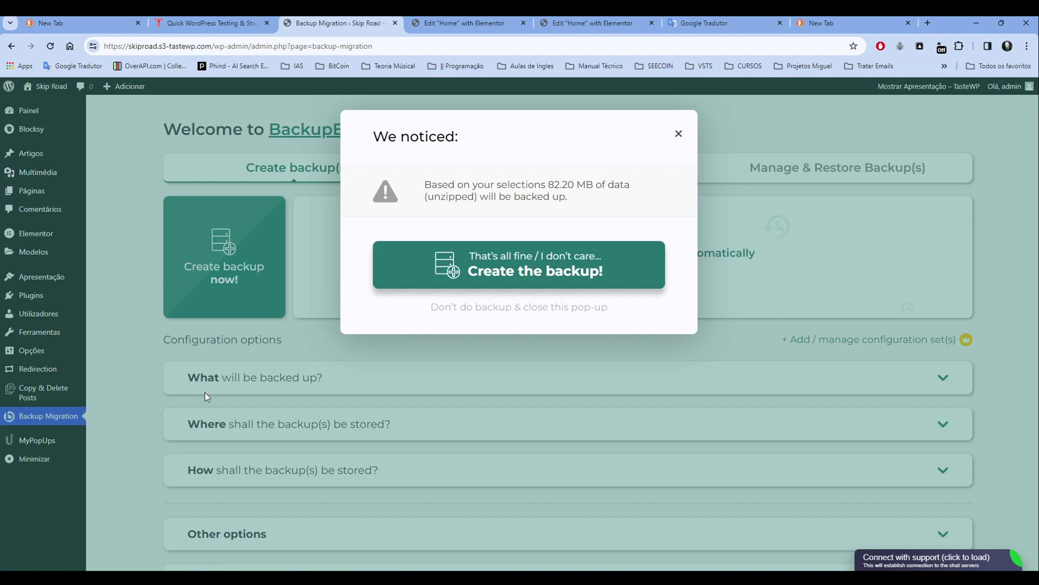
click(533, 265)
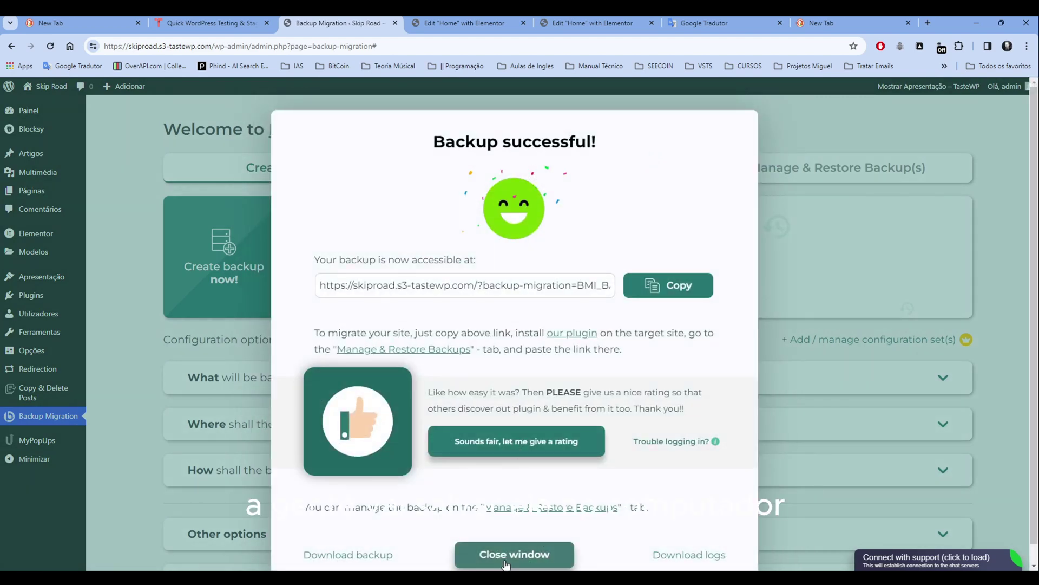
Step: Download the finished backup to the computer and close the backup dialog
scroll(350, 559, down, 1)
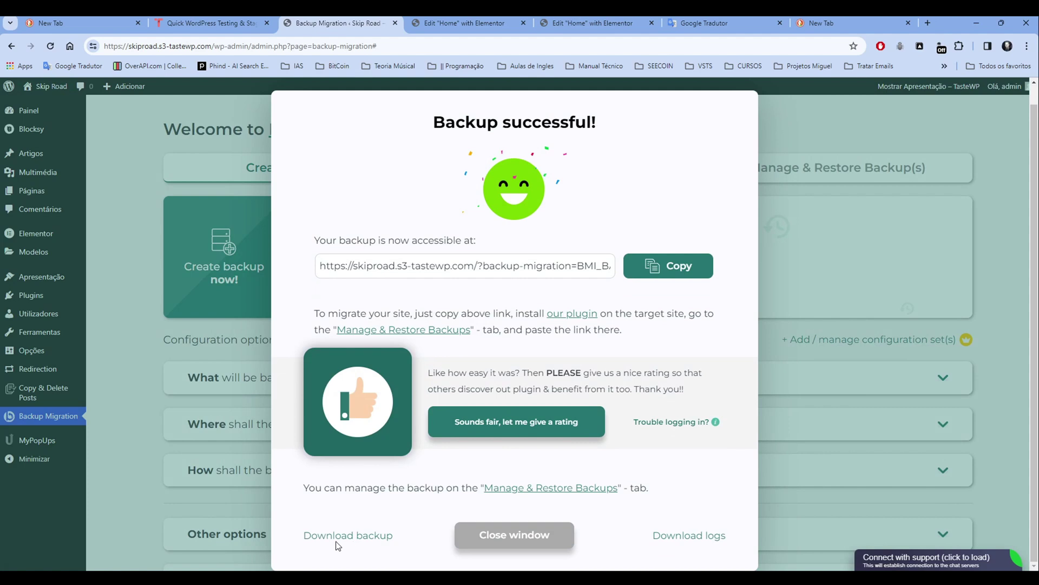
click(341, 536)
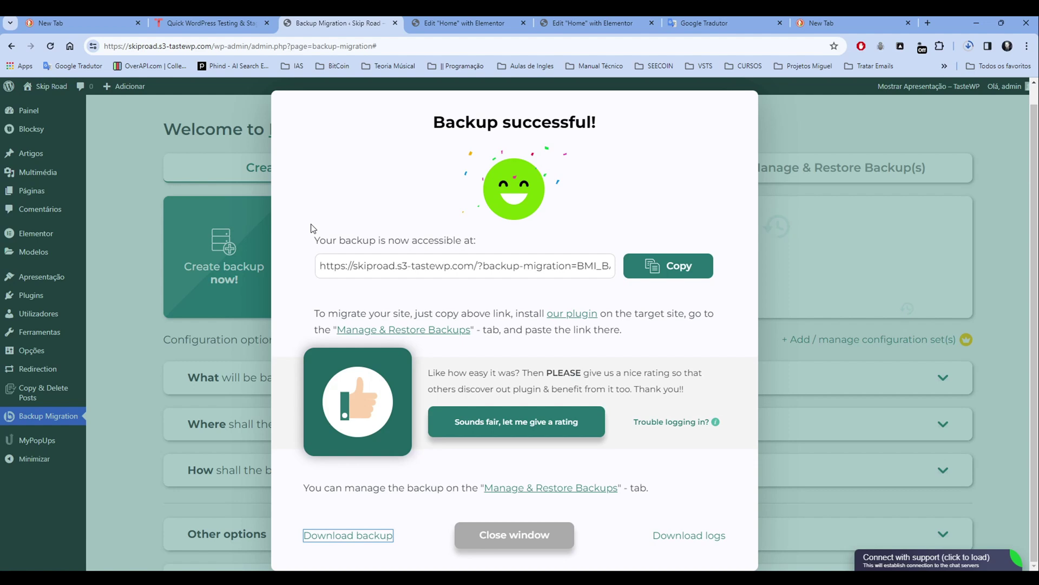
key(Escape)
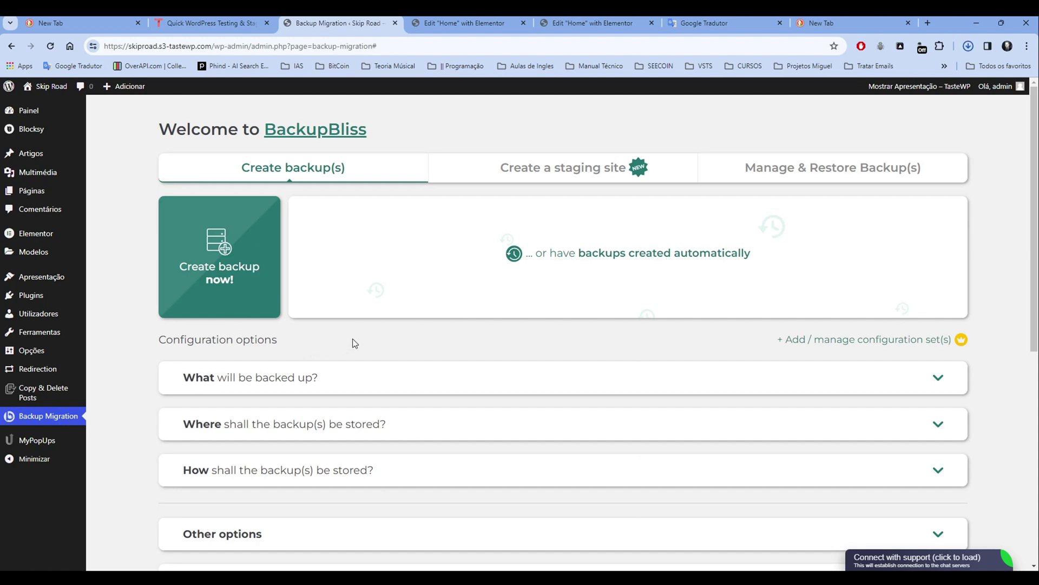
Step: Copy the name "Backup Migration" from the installed plugins and search for it among the plugins available to add
click(53, 298)
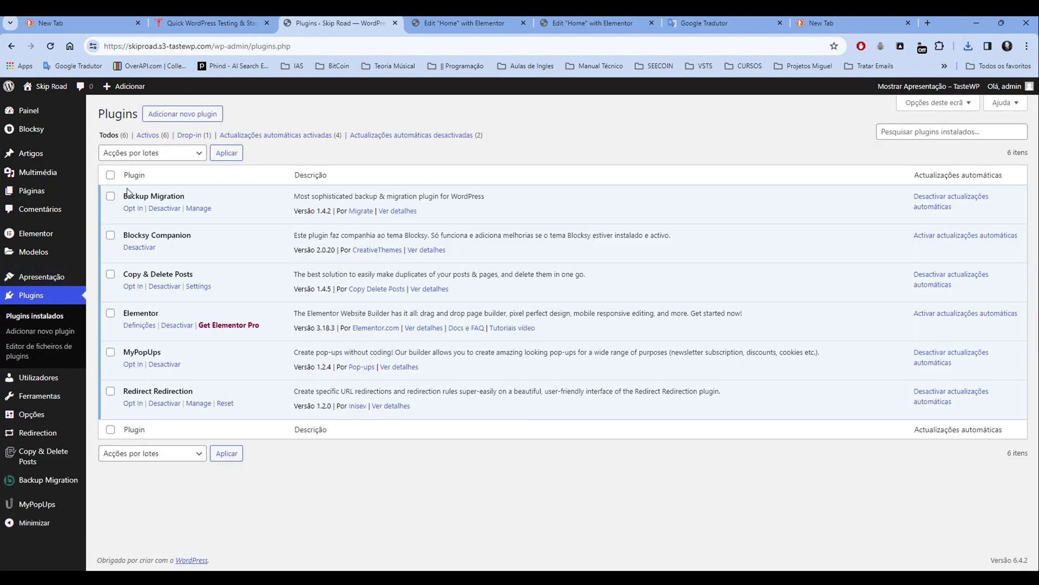
triple_click(162, 196)
key(ctrl+c)
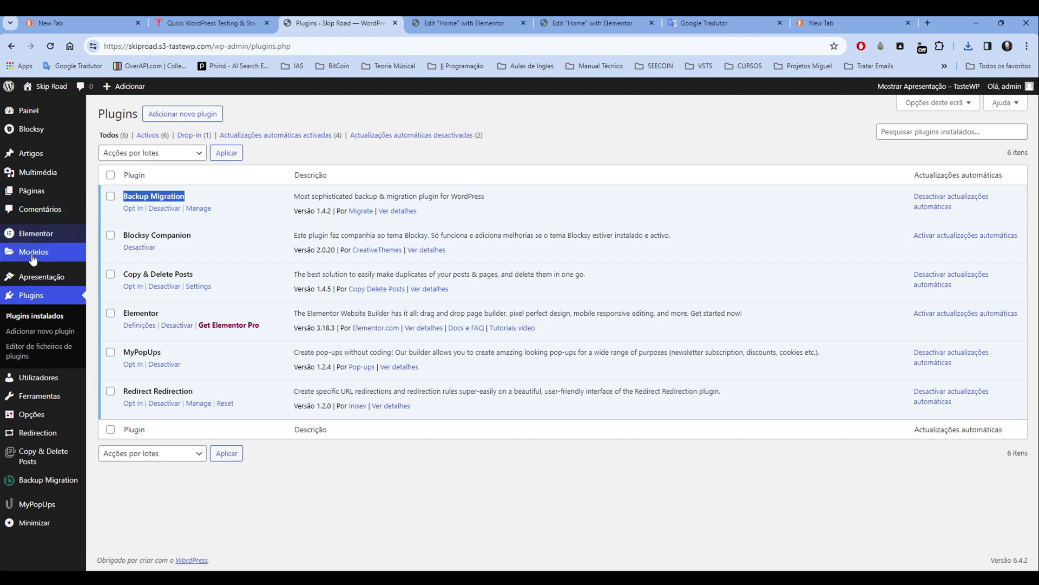
click(31, 301)
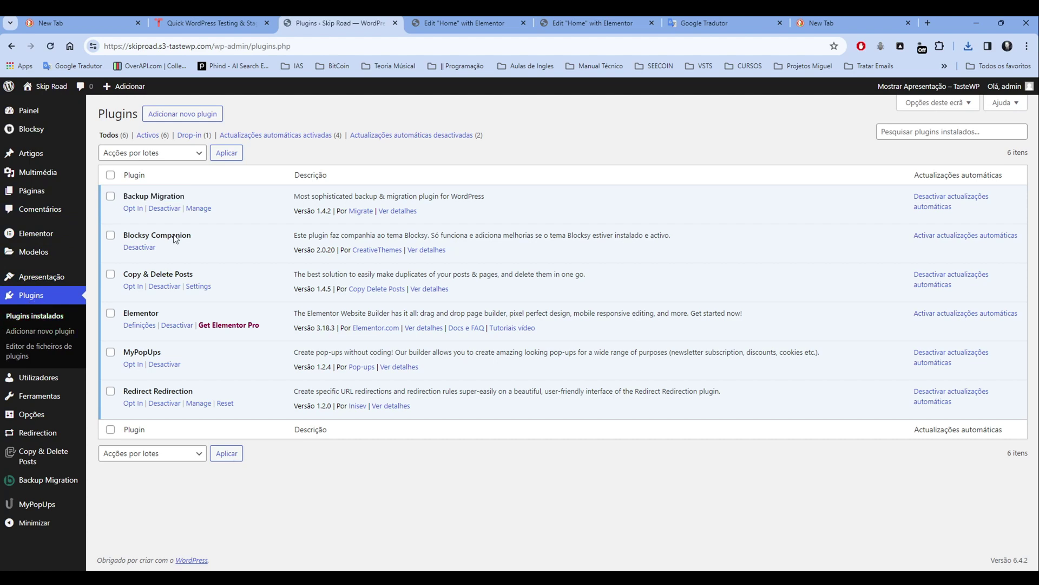
click(175, 117)
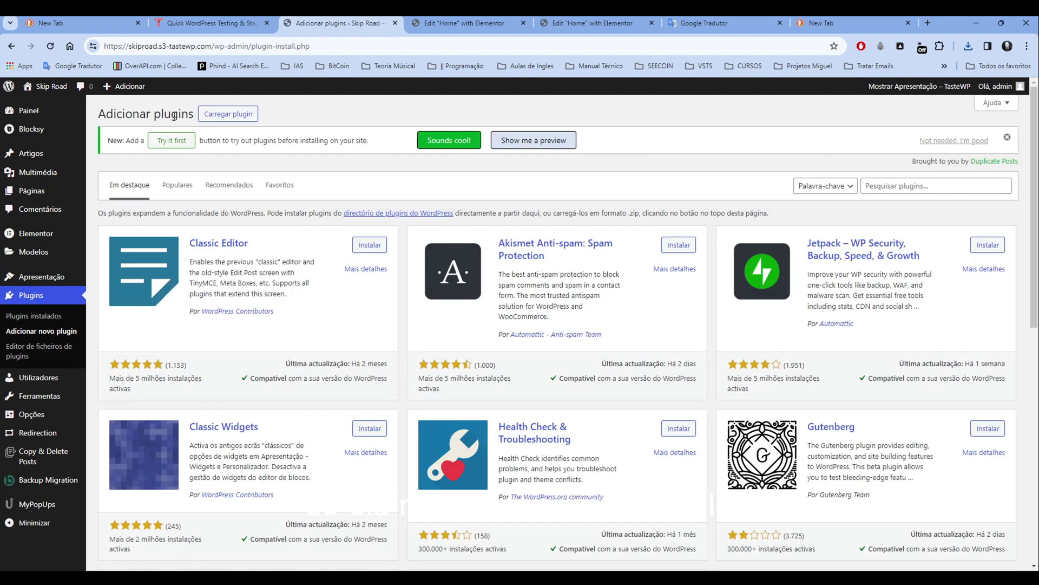
click(894, 186)
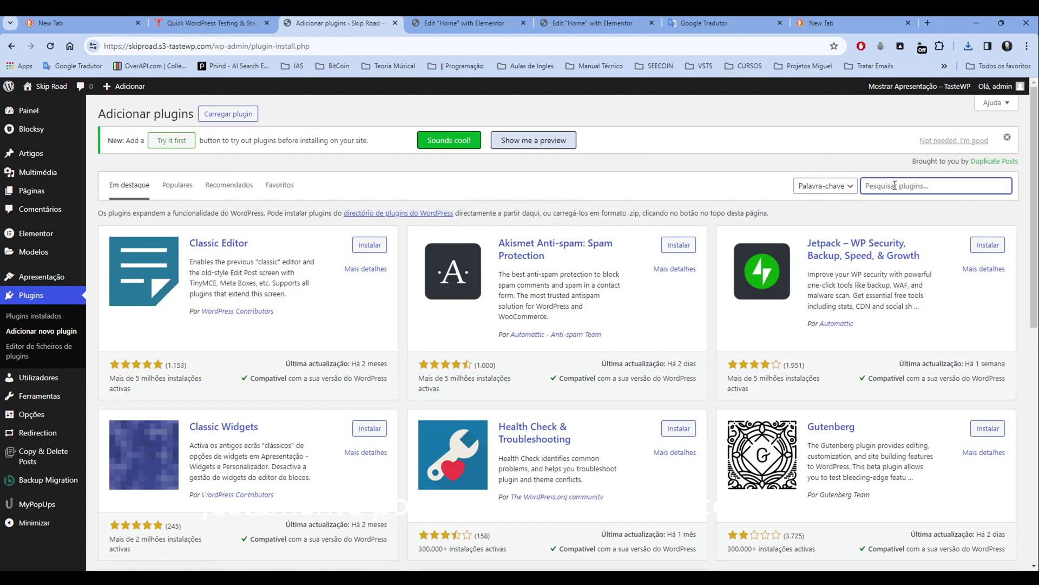
key(ctrl+v)
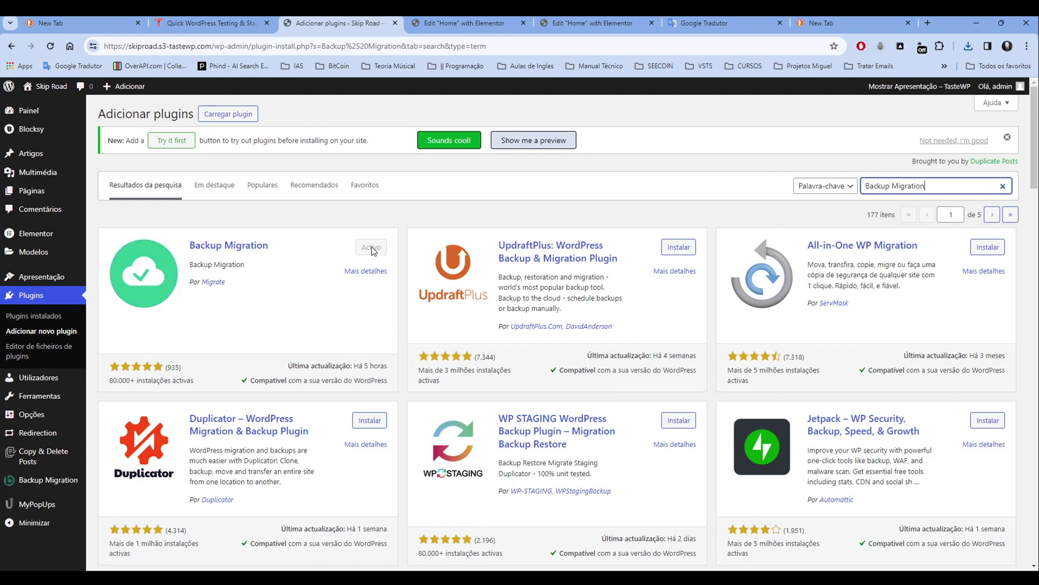
Step: Examine Backup Migration's saved backups and its upload area for backup files, opening the file chooser without uploading anything
click(48, 480)
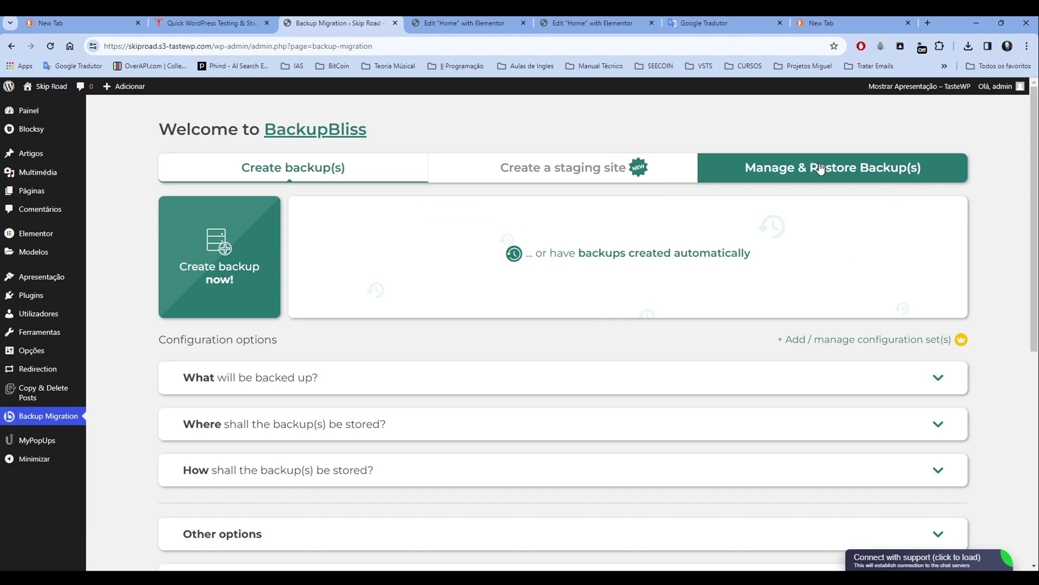
click(843, 168)
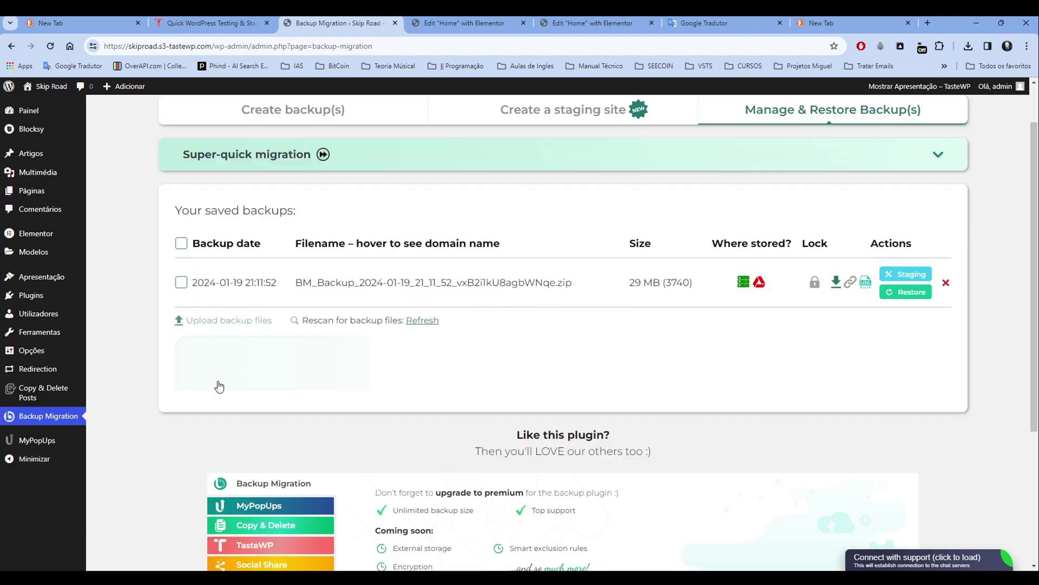
click(218, 379)
click(611, 261)
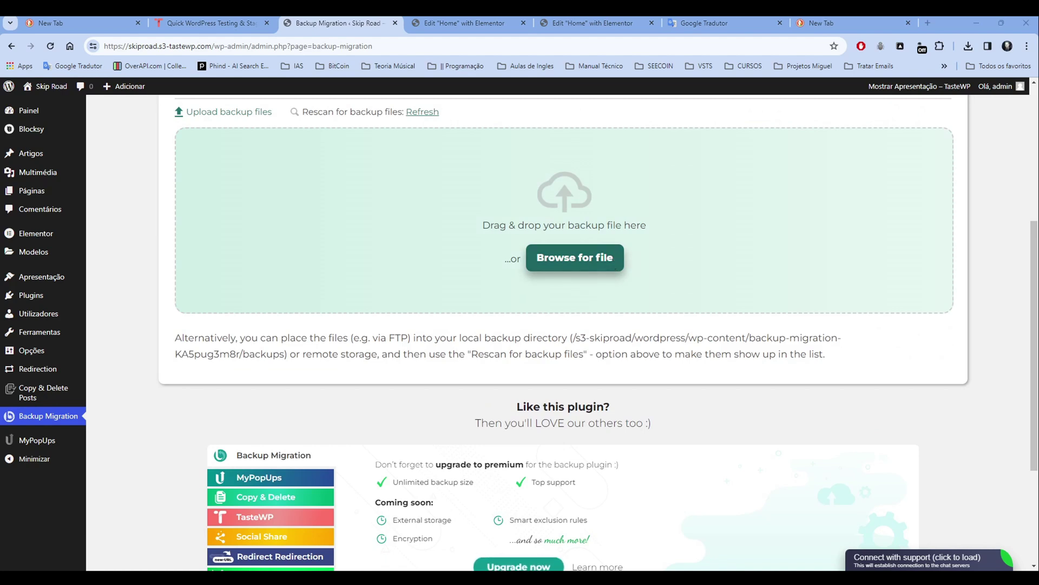
click(664, 314)
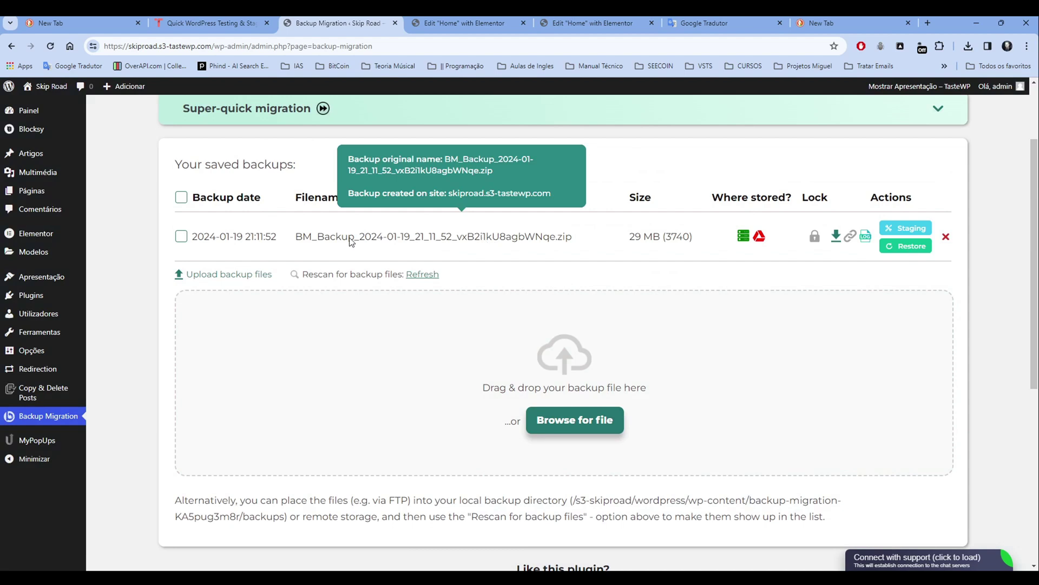
click(182, 236)
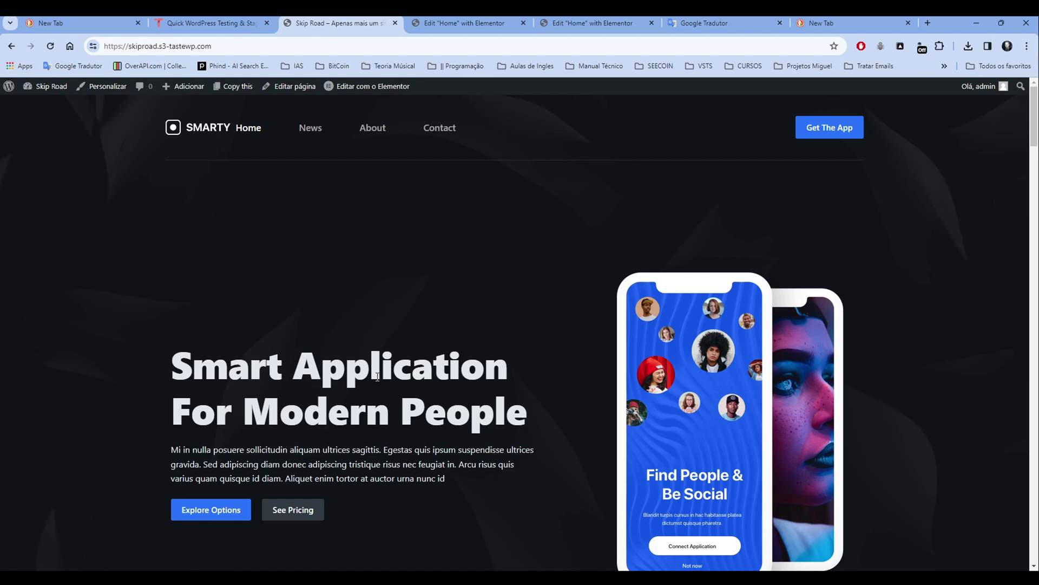
Step: Browse the Blocksy starter sites from Catering and Barber Shop down to App, Modern Shop and News
click(631, 577)
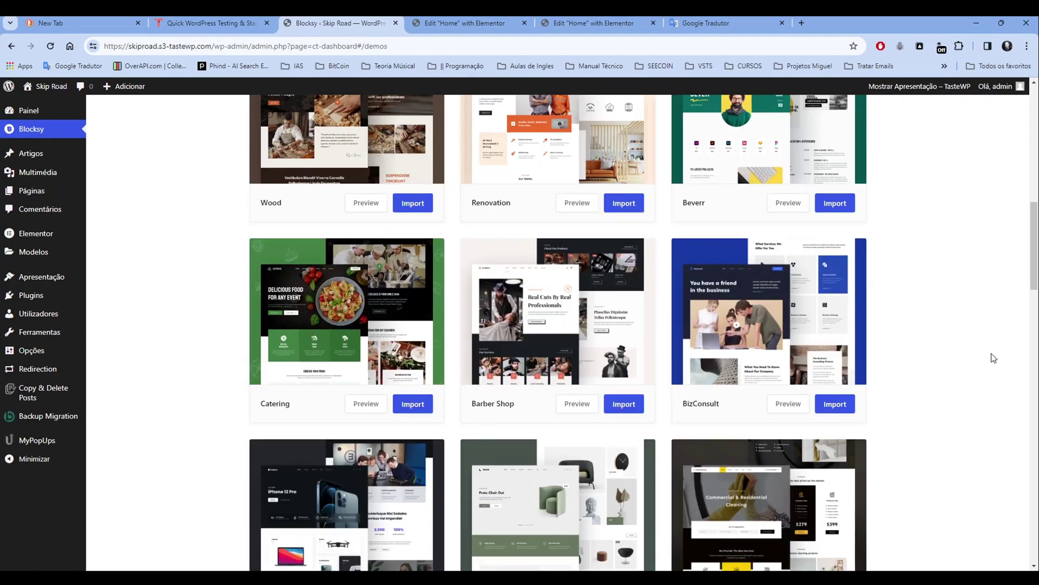
scroll(994, 357, down, 5)
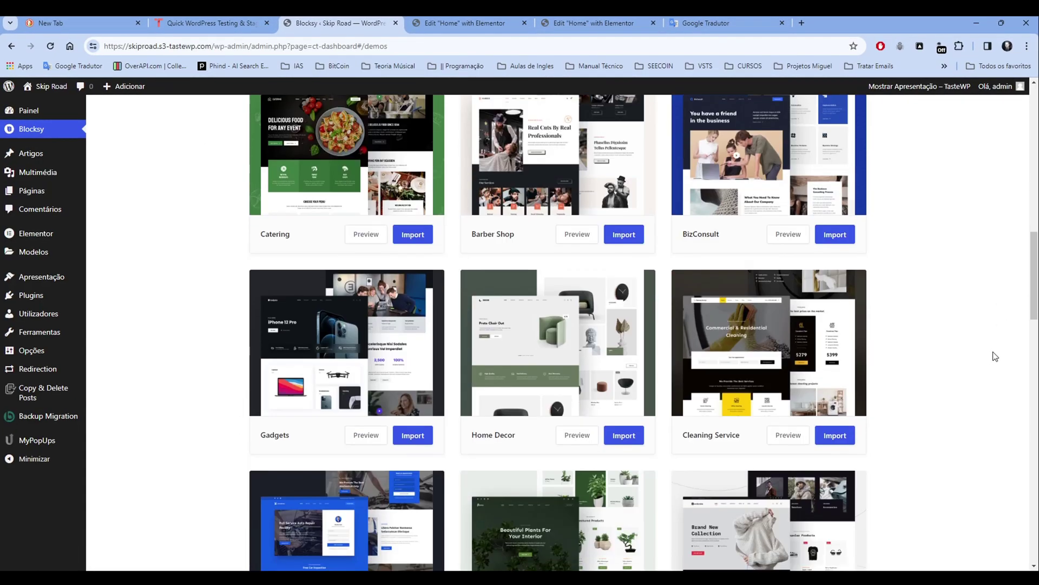
scroll(995, 357, down, 2)
scroll(995, 356, down, 3)
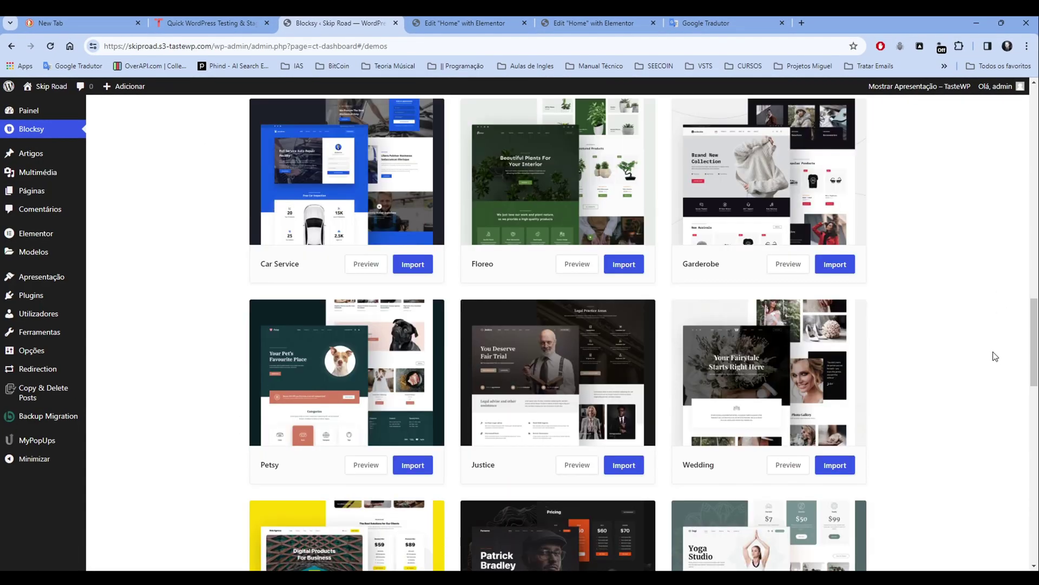
scroll(995, 357, down, 2)
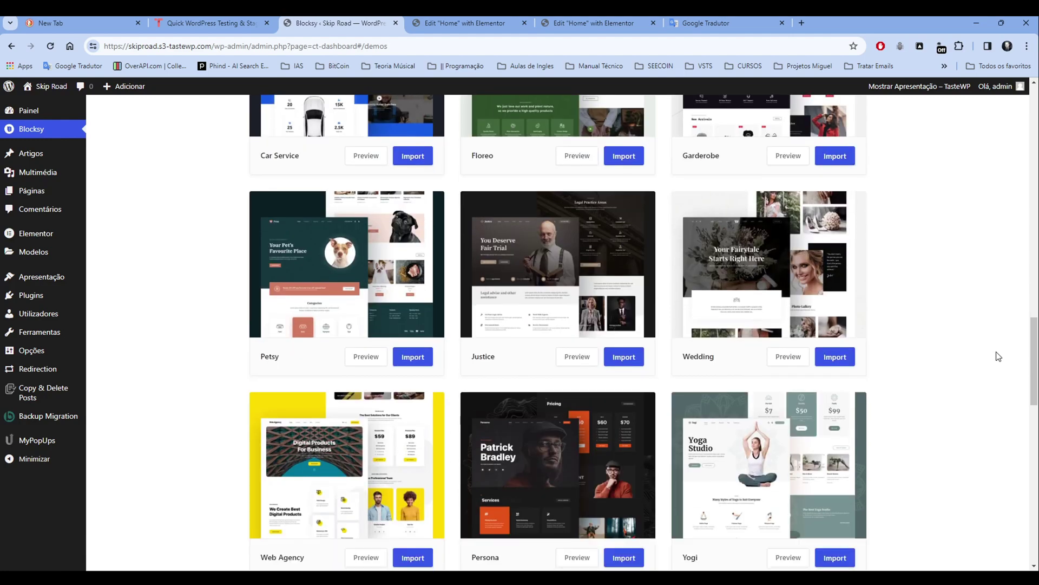
scroll(999, 356, down, 5)
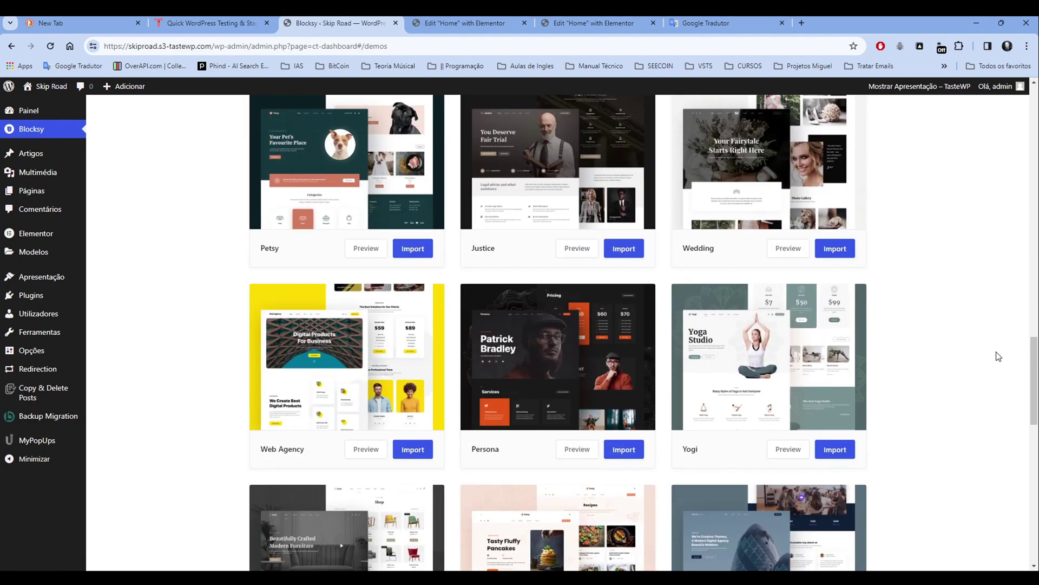
scroll(999, 357, up, 5)
scroll(999, 356, down, 20)
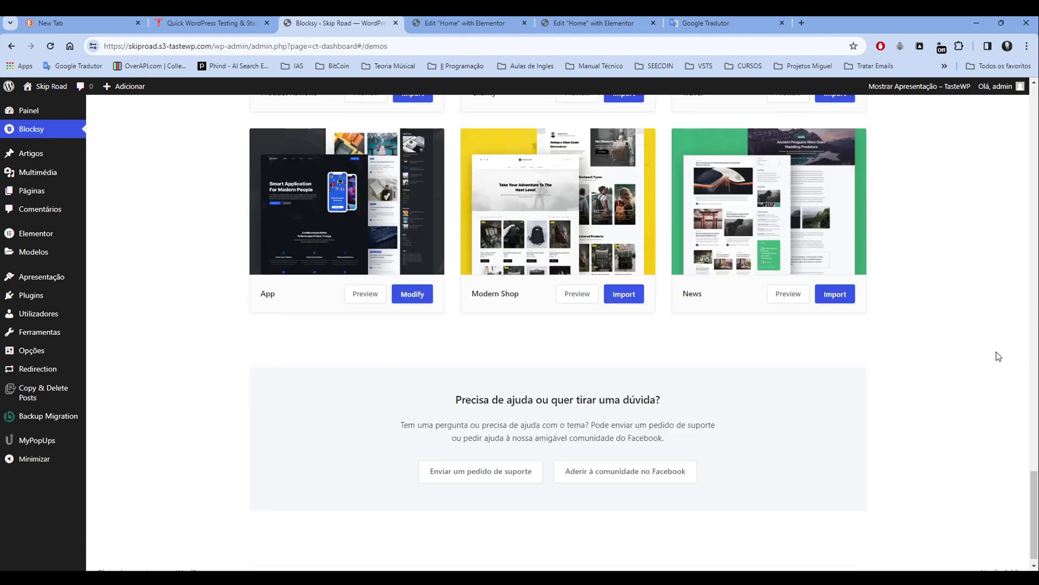
scroll(971, 338, up, 5)
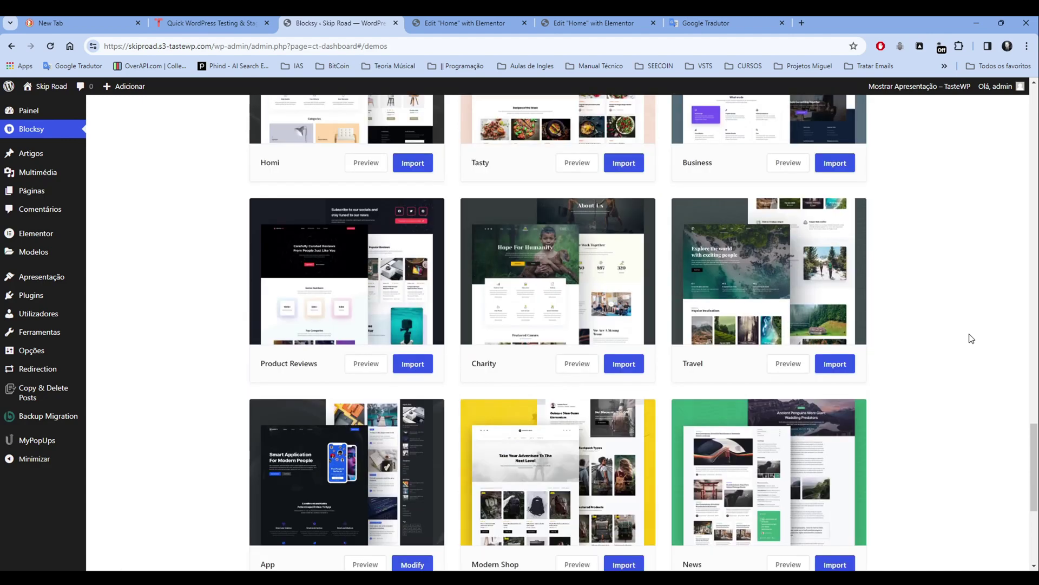
scroll(971, 338, down, 1)
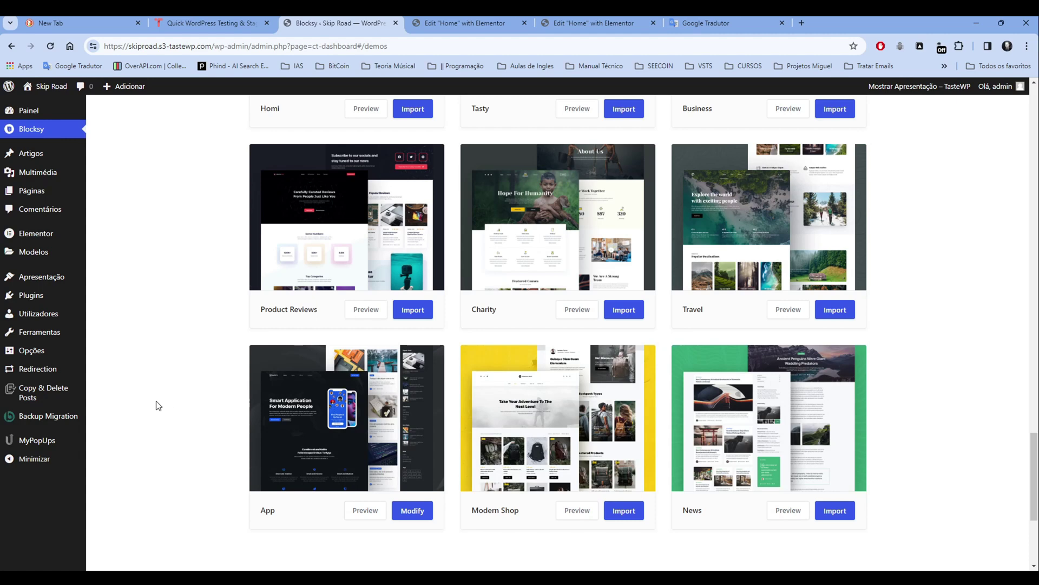
scroll(159, 406, up, 4)
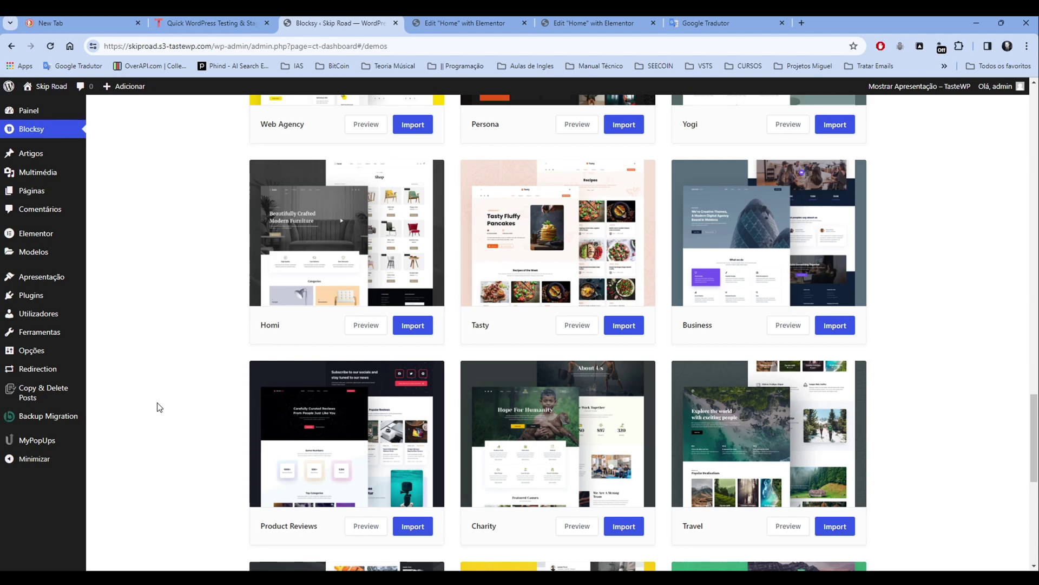
scroll(195, 413, up, 15)
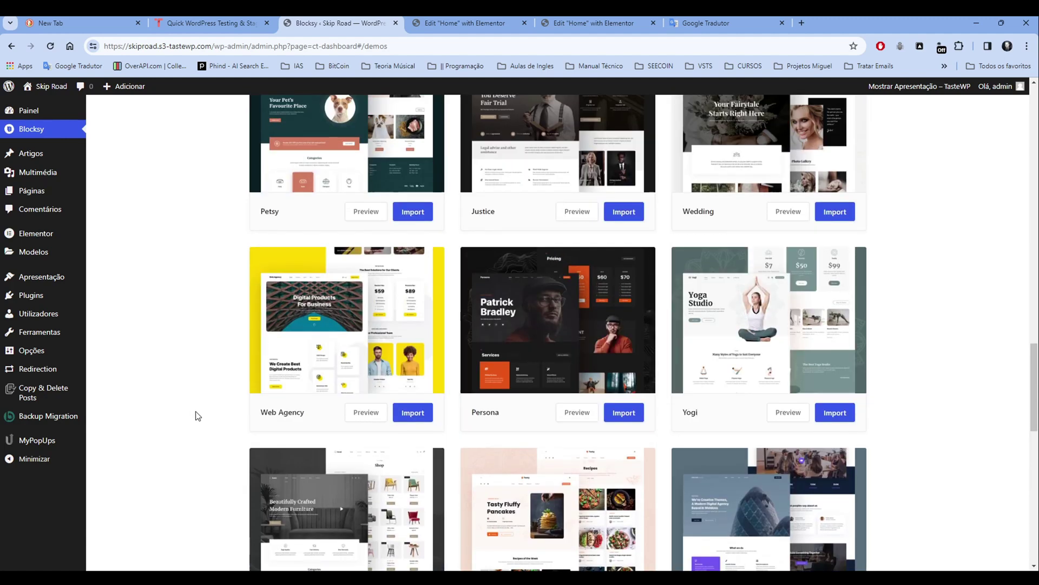